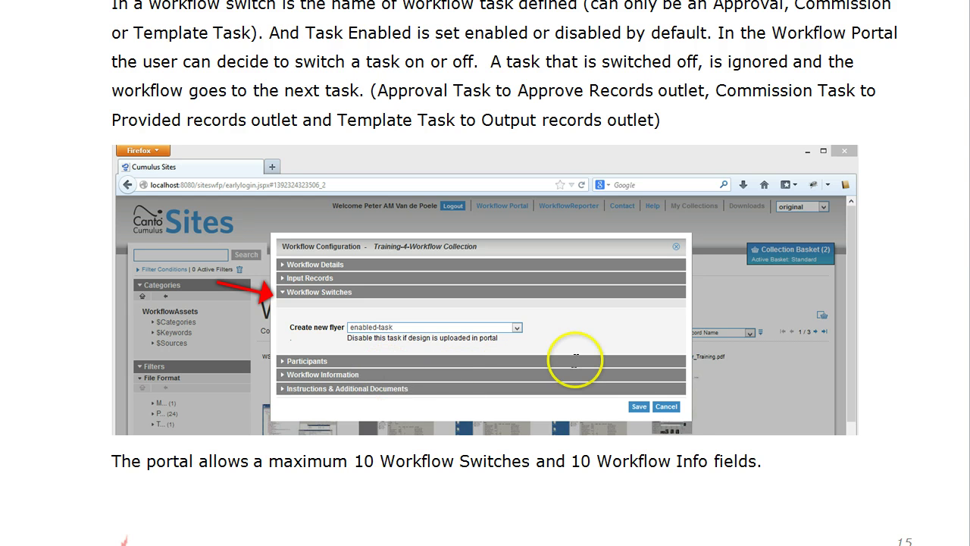
Read the training document's section on the parameters that show or hide the workflow panels in the portal
{"action": "scroll", "coordinate": [574, 362], "scroll_direction": "down", "scroll_amount": 5}
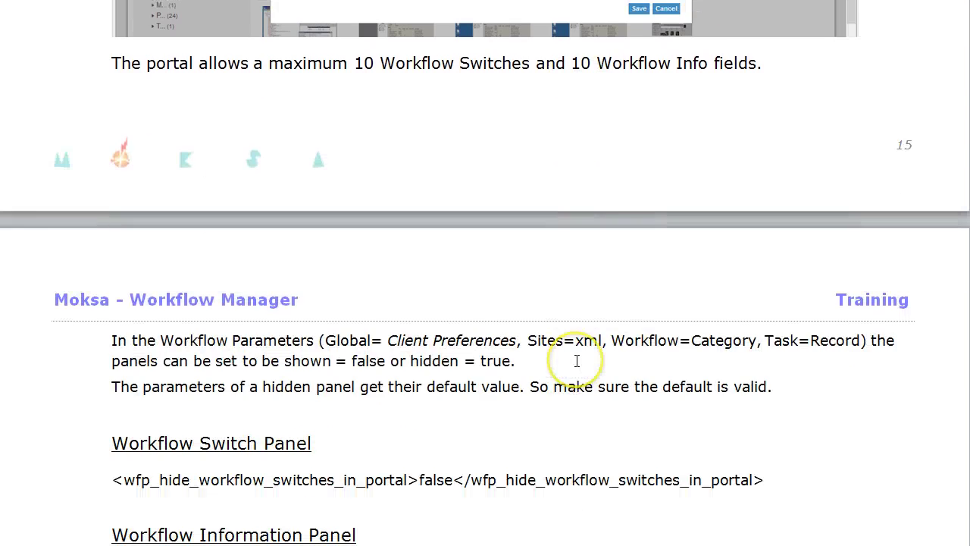
{"action": "scroll", "coordinate": [577, 360], "scroll_direction": "down", "scroll_amount": 2}
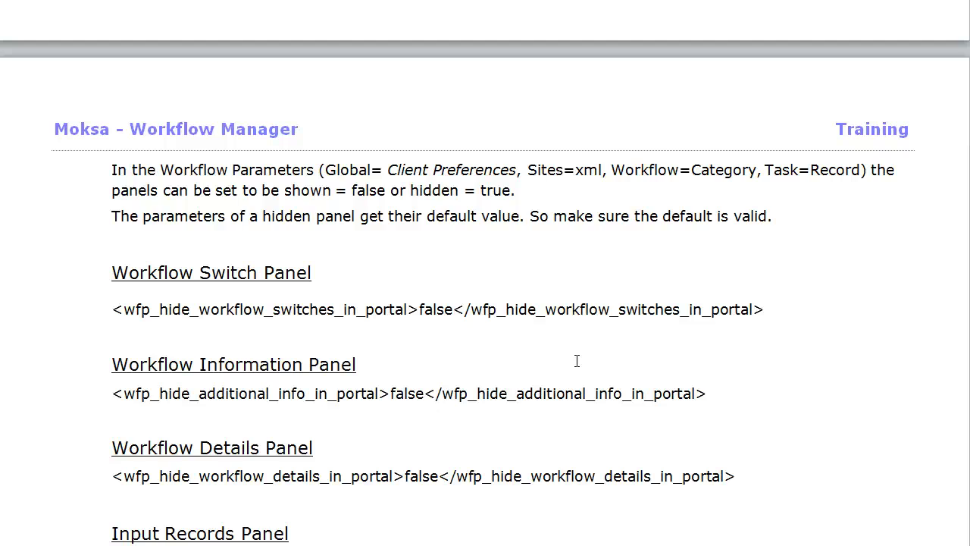
{"action": "scroll", "coordinate": [577, 360], "scroll_direction": "down", "scroll_amount": 1}
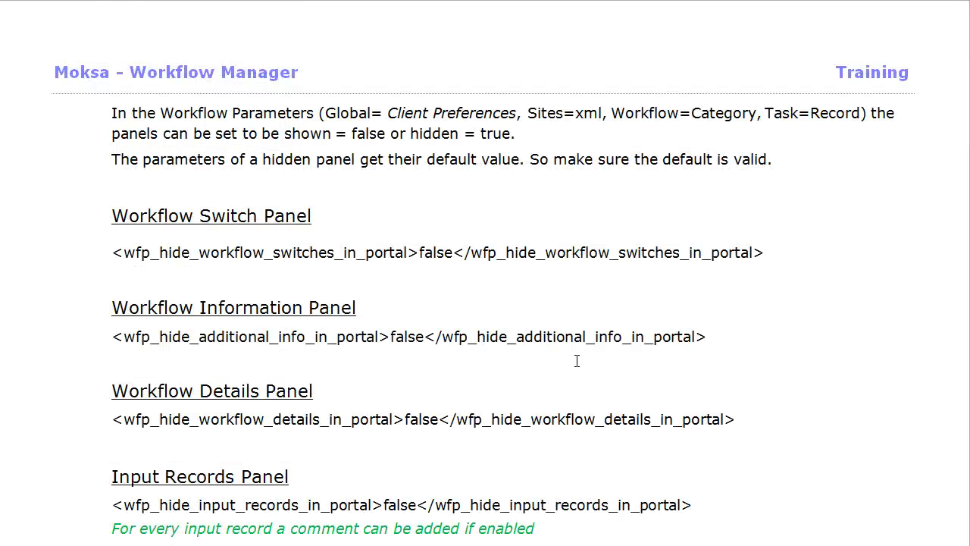
{"action": "scroll", "coordinate": [576, 360], "scroll_direction": "down", "scroll_amount": 1}
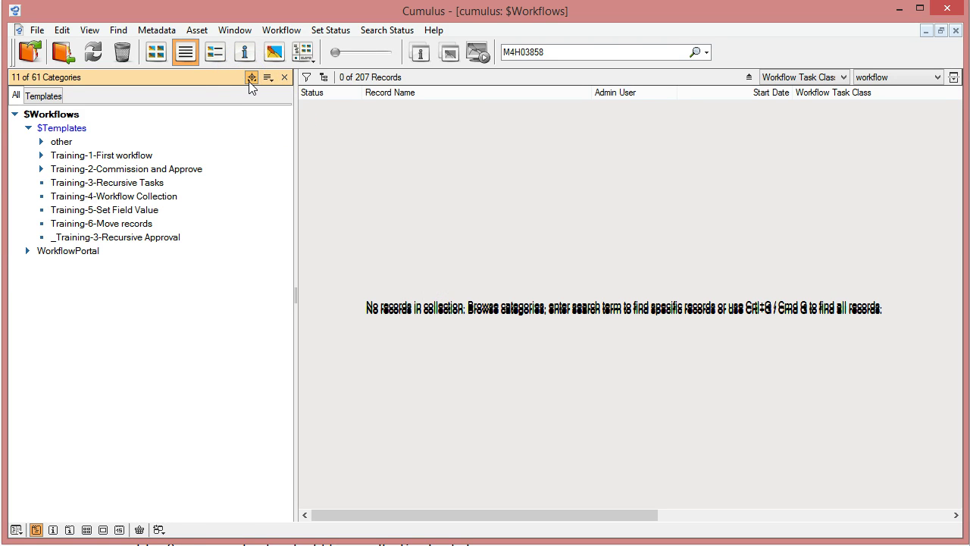
Switch to Cumulus and review the portal panel-hiding entries in the WorkflowManager preferences' Workflow Parameters
{"action": "left_click", "coordinate": [251, 78]}
{"action": "left_click", "coordinate": [169, 34]}
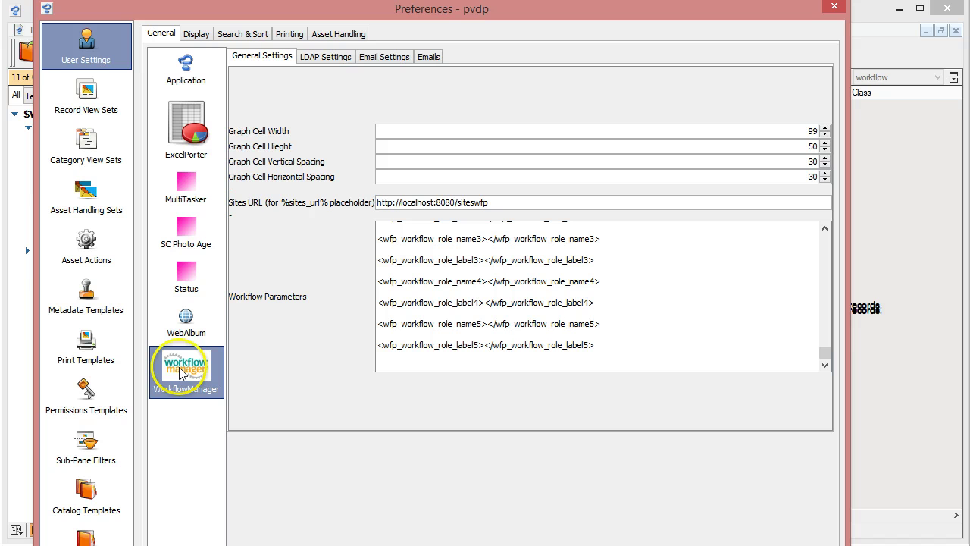
{"action": "left_click", "coordinate": [828, 358]}
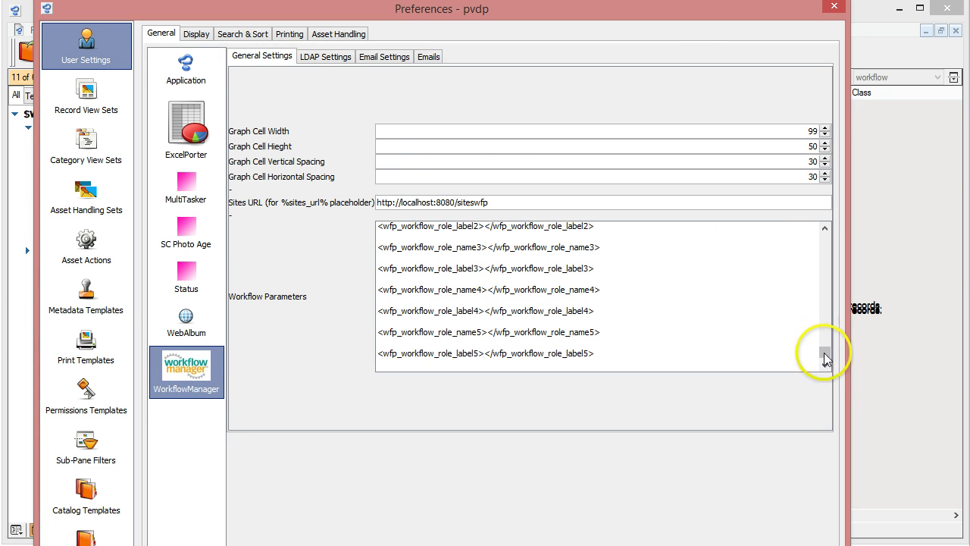
{"action": "left_click_drag", "start_coordinate": [826, 359], "coordinate": [815, 230]}
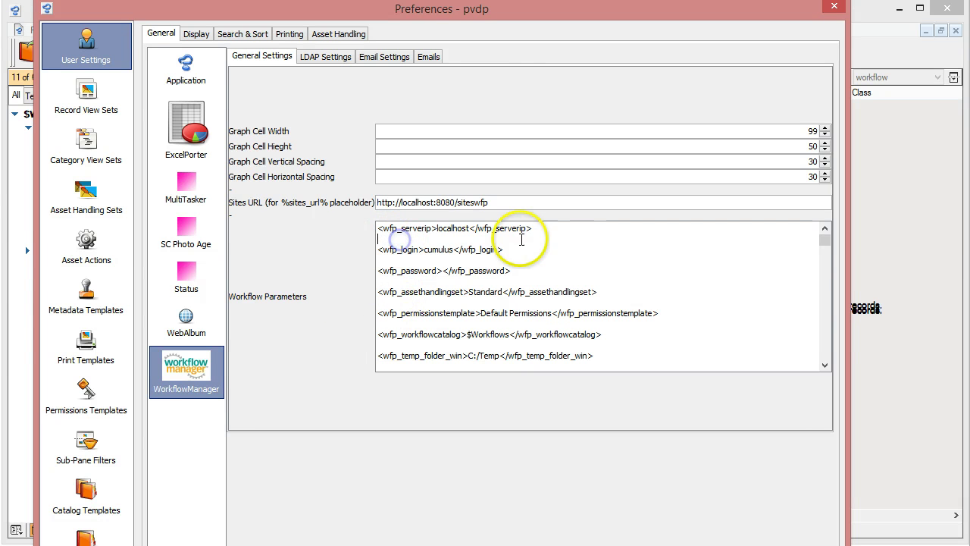
{"action": "scroll", "coordinate": [566, 284], "scroll_direction": "down", "scroll_amount": 3}
{"action": "scroll", "coordinate": [564, 275], "scroll_direction": "down", "scroll_amount": 3}
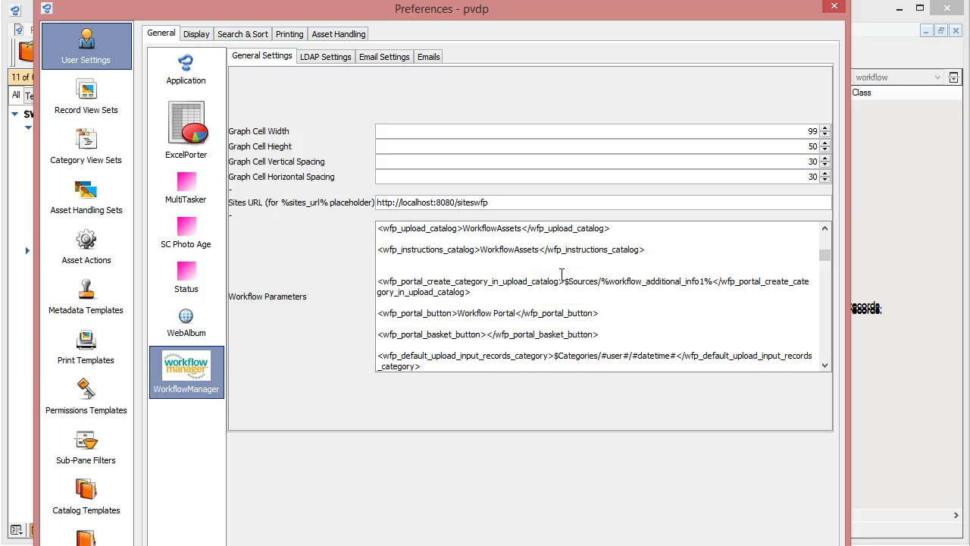
{"action": "left_click", "coordinate": [552, 294]}
{"action": "left_click", "coordinate": [550, 296]}
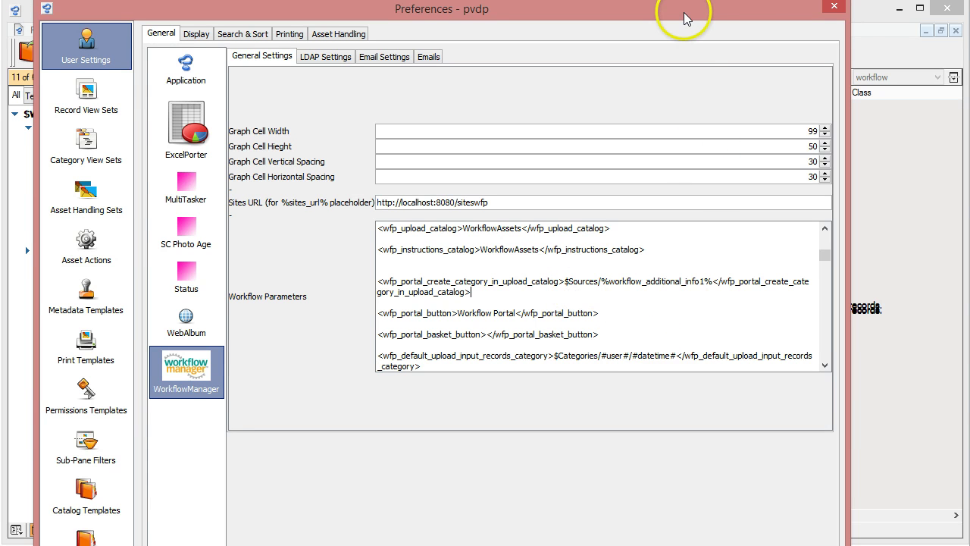
{"action": "scroll", "coordinate": [498, 317], "scroll_direction": "down", "scroll_amount": 3}
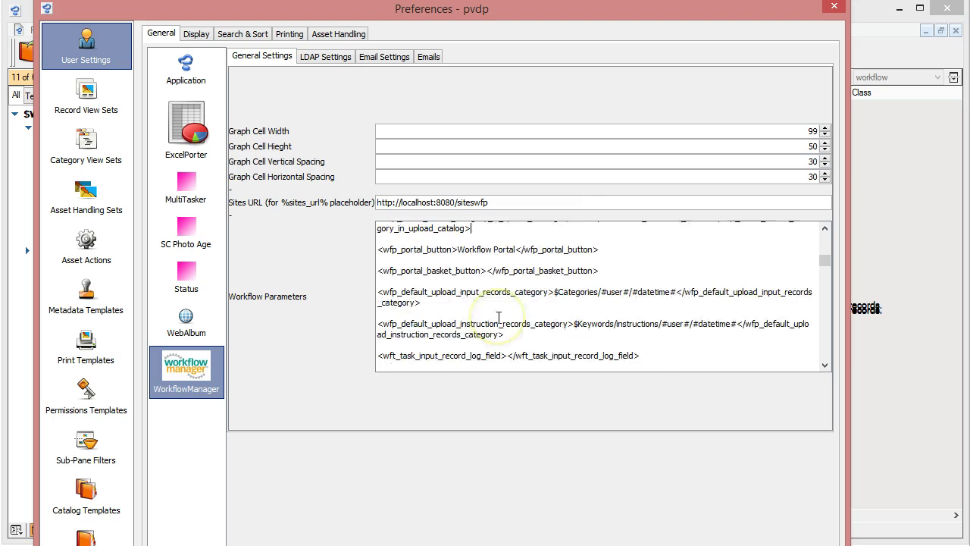
{"action": "scroll", "coordinate": [498, 317], "scroll_direction": "down", "scroll_amount": 5}
{"action": "scroll", "coordinate": [498, 317], "scroll_direction": "down", "scroll_amount": 8}
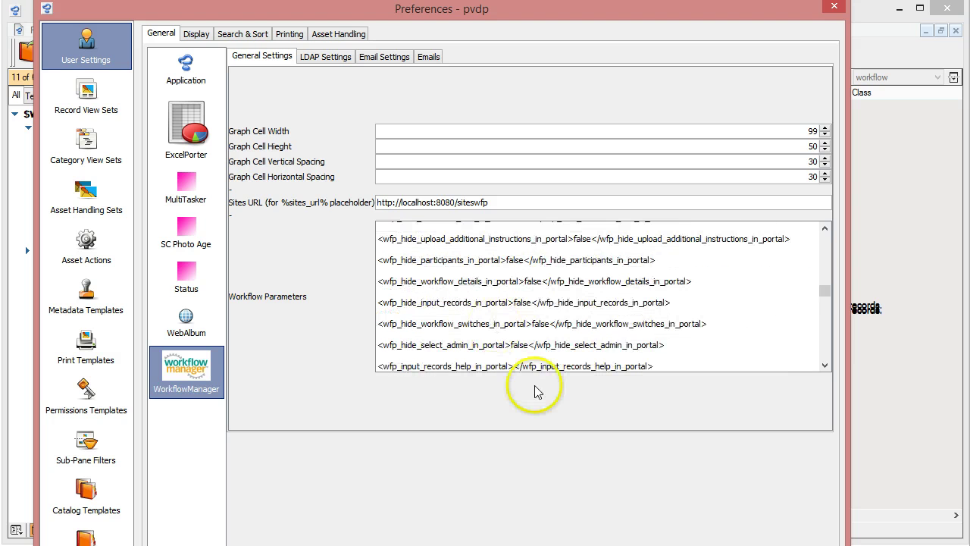
Switch to Notepad++ and inspect the siteswfp customization's workflowmanager.xml and its file path, then leave the editor
{"action": "left_click", "coordinate": [758, 544]}
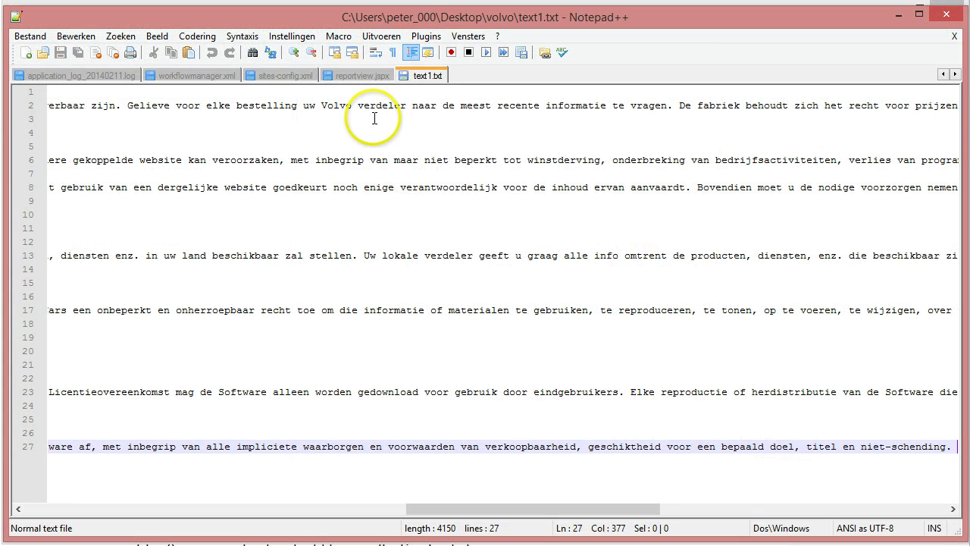
{"action": "left_click", "coordinate": [468, 36]}
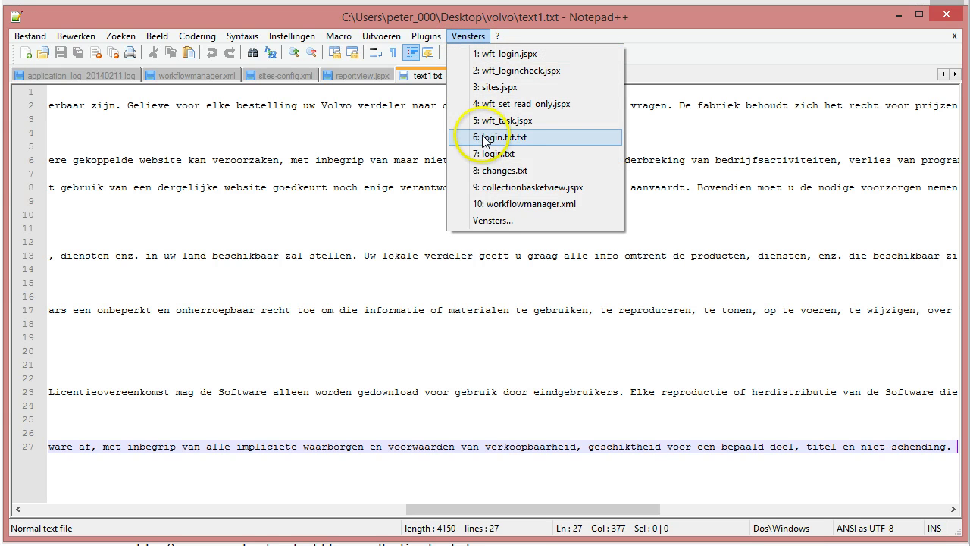
{"action": "left_click", "coordinate": [489, 204]}
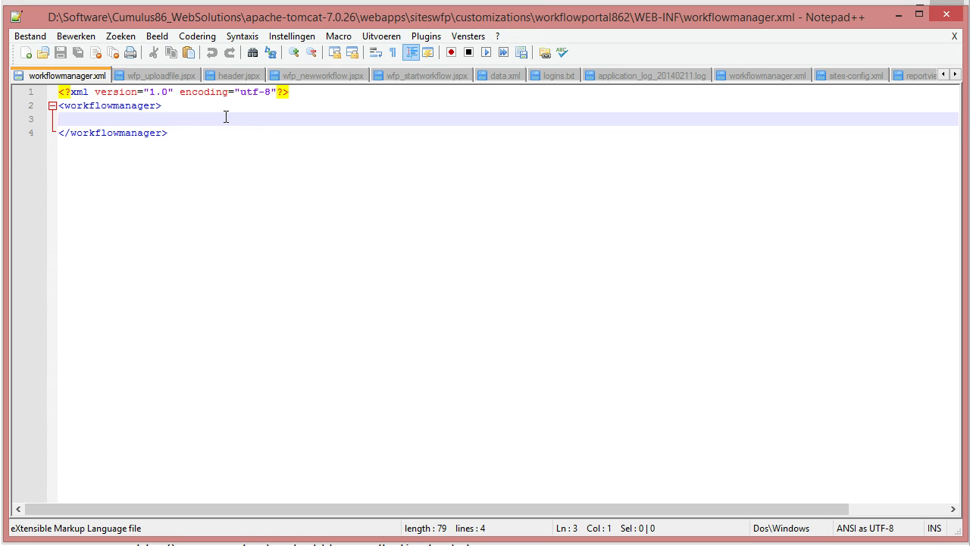
{"action": "left_click", "coordinate": [110, 120]}
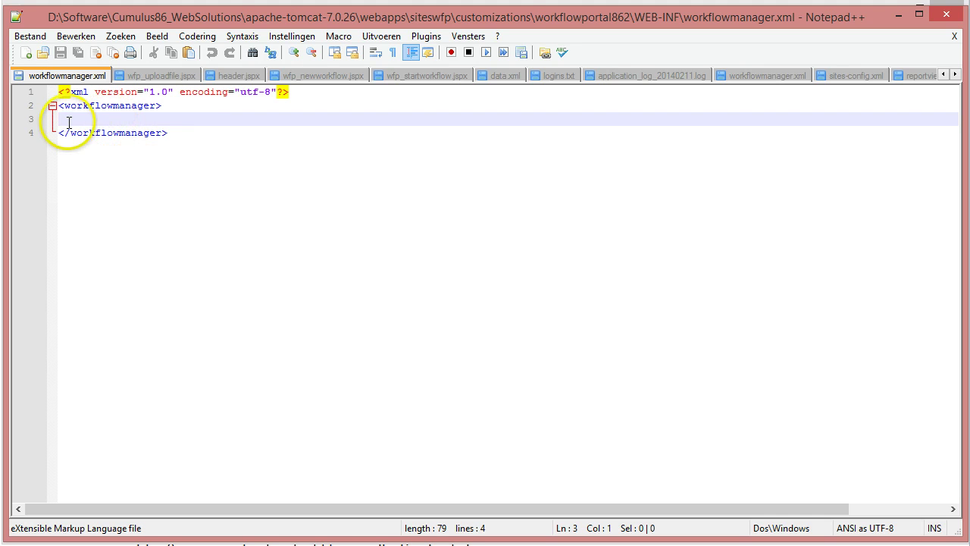
{"action": "left_click", "coordinate": [195, 122]}
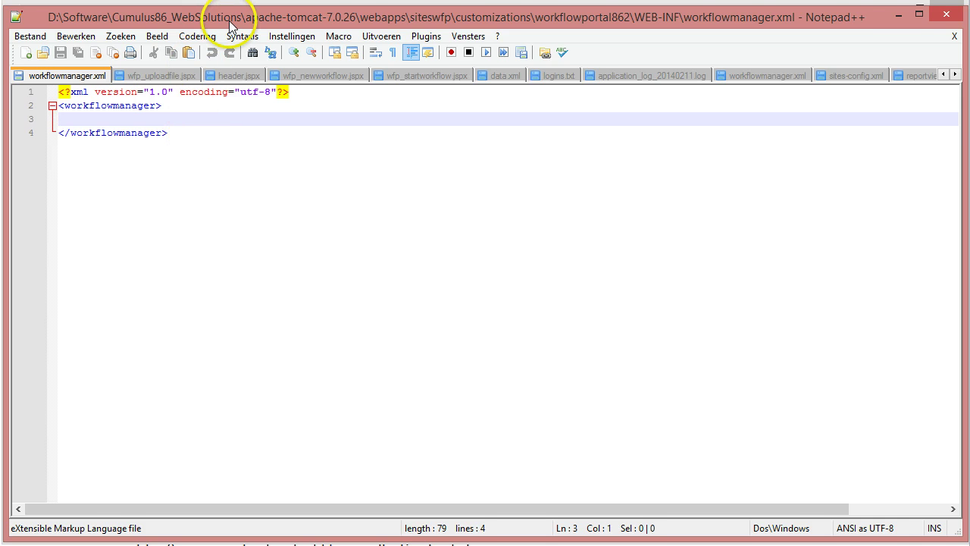
{"action": "left_click_drag", "start_coordinate": [232, 22], "coordinate": [229, 18]}
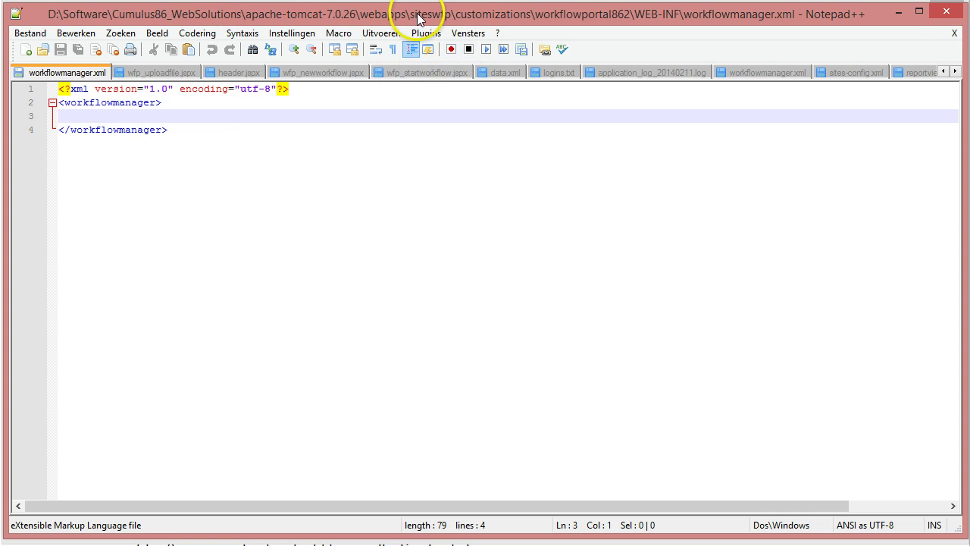
{"action": "left_click", "coordinate": [946, 10]}
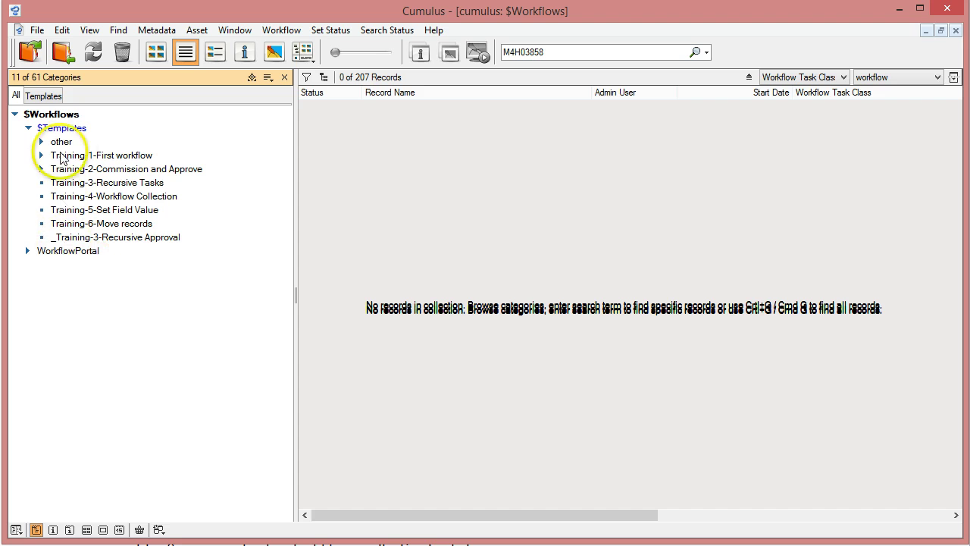
Create a category named "Training-7-hidding panels" under $Templates
{"action": "left_click", "coordinate": [75, 128]}
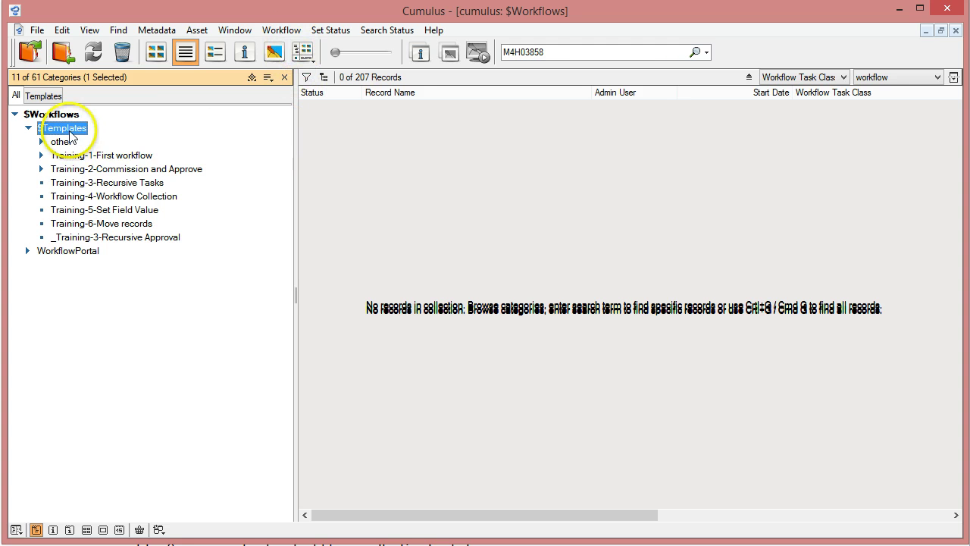
{"action": "right_click", "coordinate": [59, 125]}
{"action": "left_click", "coordinate": [140, 162]}
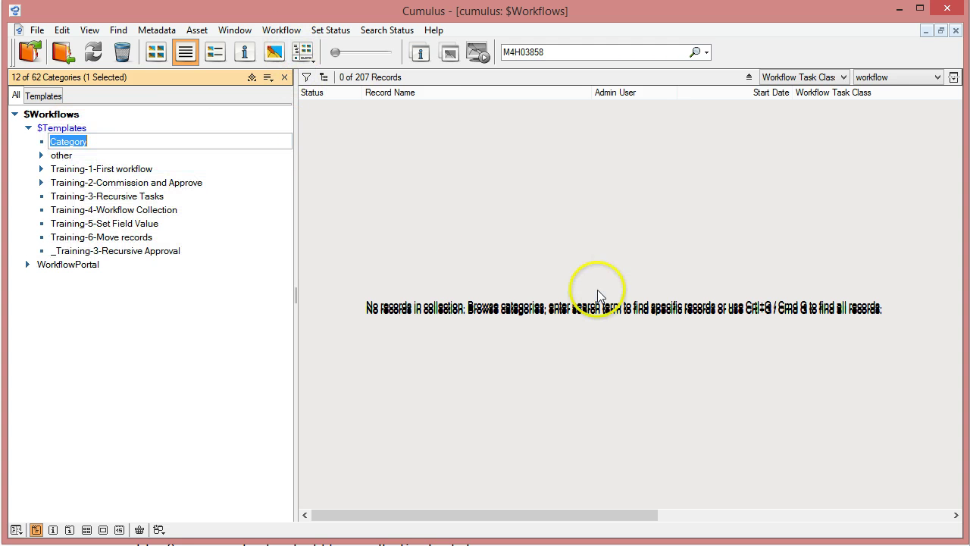
{"action": "type", "text": "Training-7-hidding panels"}
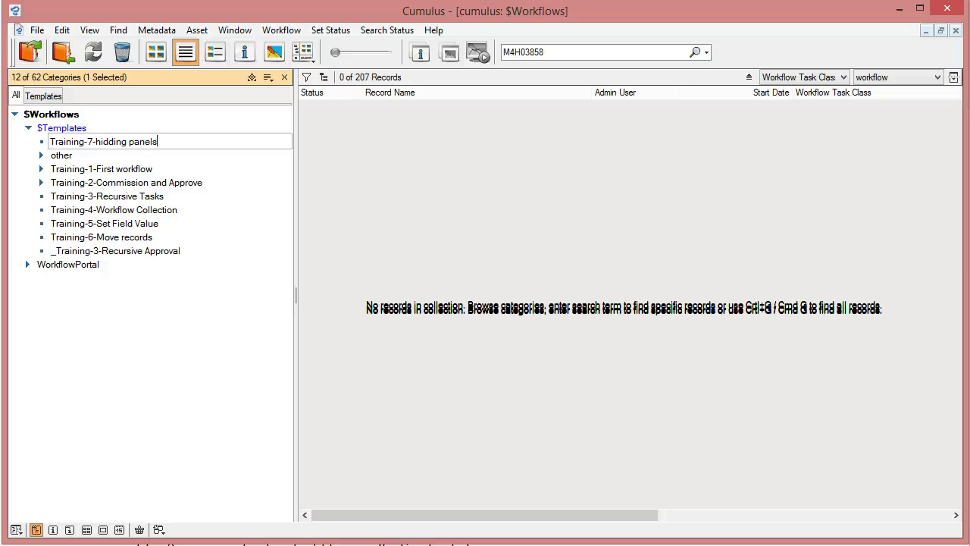
{"action": "key", "text": "Return"}
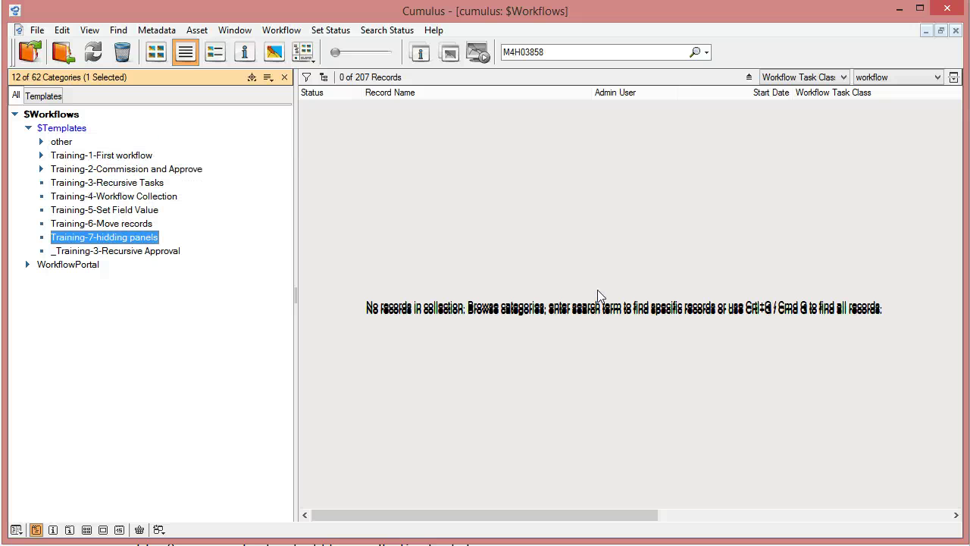
Open the information of the "Training-7-hidding panels" category and show it in the workflow view
{"action": "right_click", "coordinate": [106, 243]}
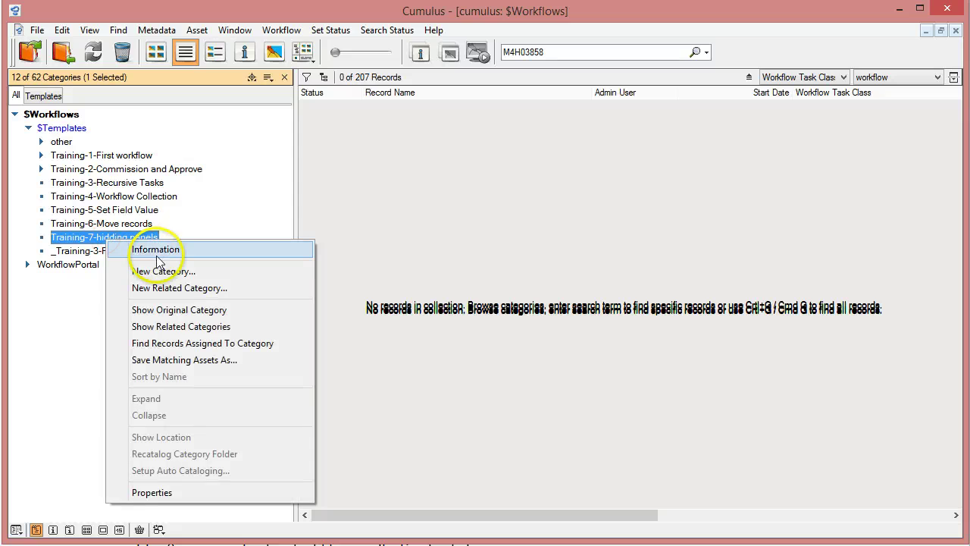
{"action": "left_click", "coordinate": [162, 250]}
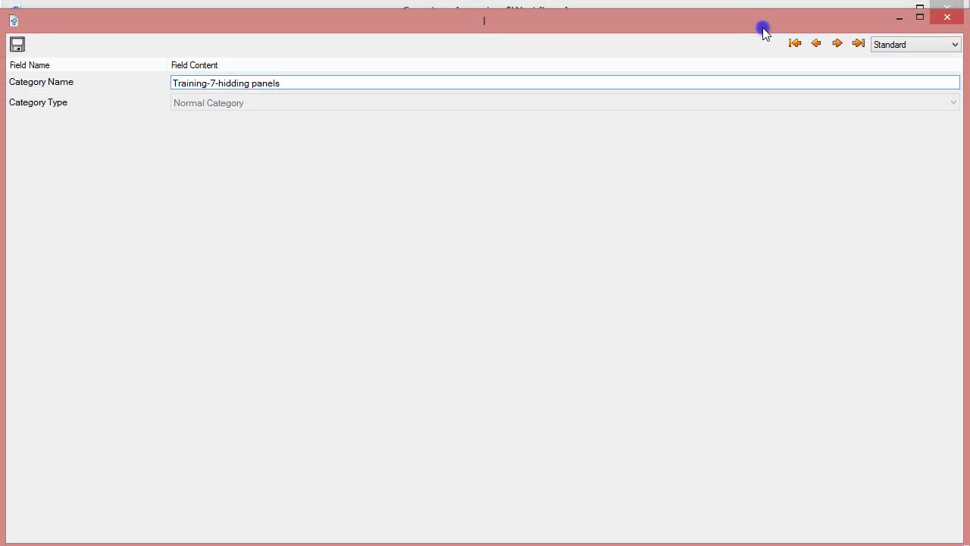
{"action": "left_click", "coordinate": [867, 49]}
{"action": "left_click", "coordinate": [879, 45]}
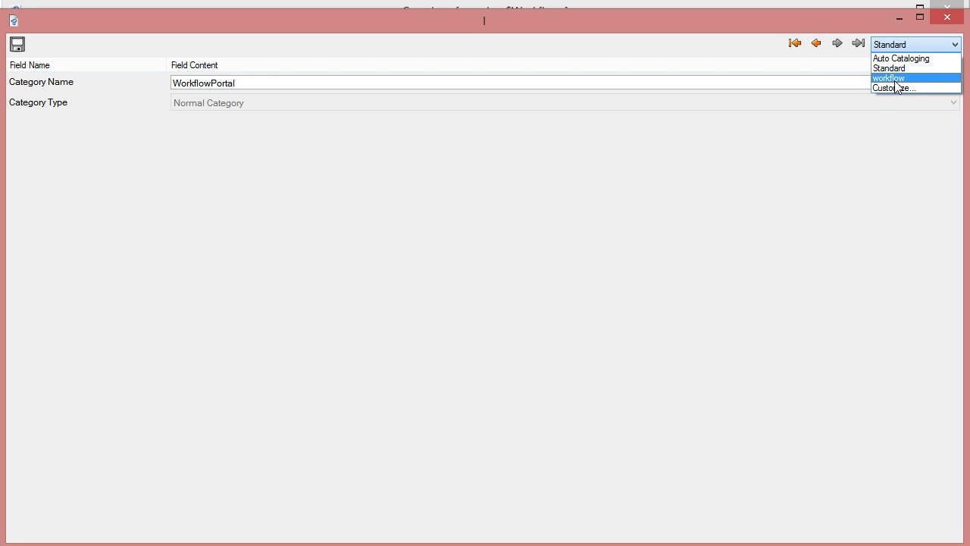
{"action": "left_click", "coordinate": [824, 165]}
{"action": "left_click", "coordinate": [812, 50]}
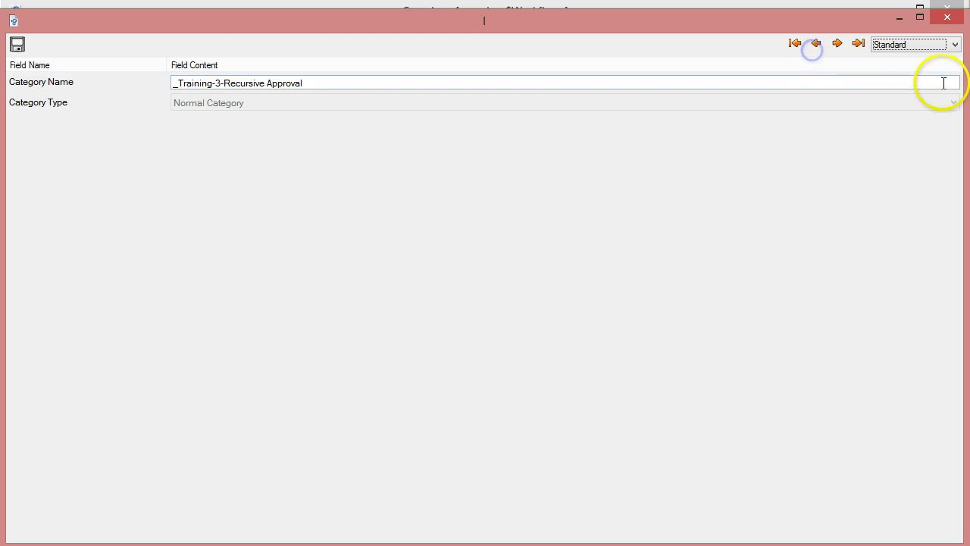
{"action": "left_click", "coordinate": [827, 43]}
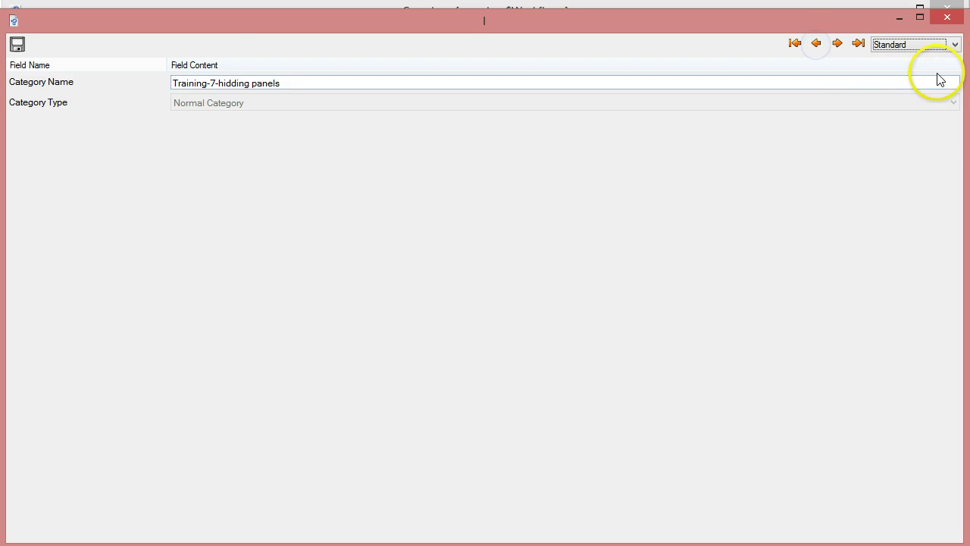
{"action": "left_click", "coordinate": [916, 46]}
{"action": "left_click", "coordinate": [903, 79]}
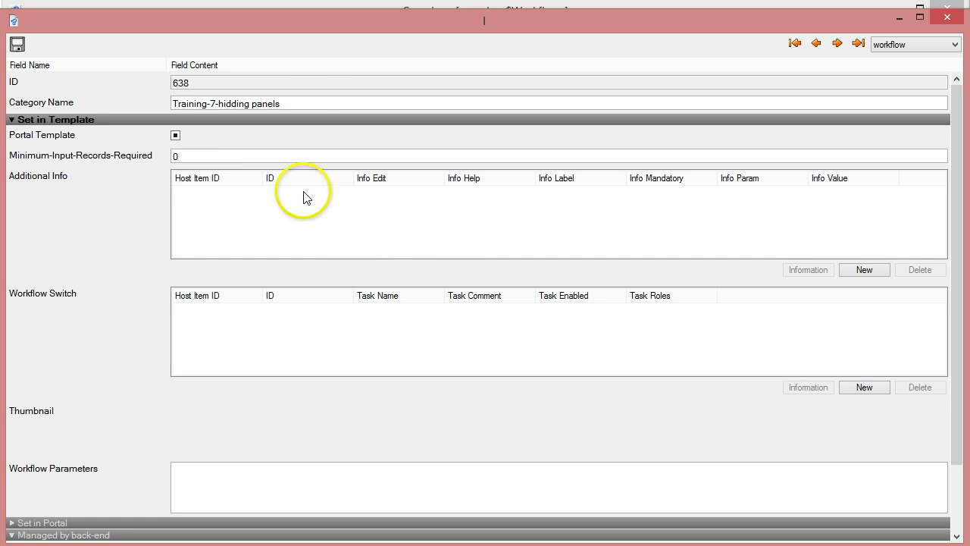
Enable Portal Template for the category and place the text cursor in its Workflow Parameters
{"action": "left_click", "coordinate": [175, 135]}
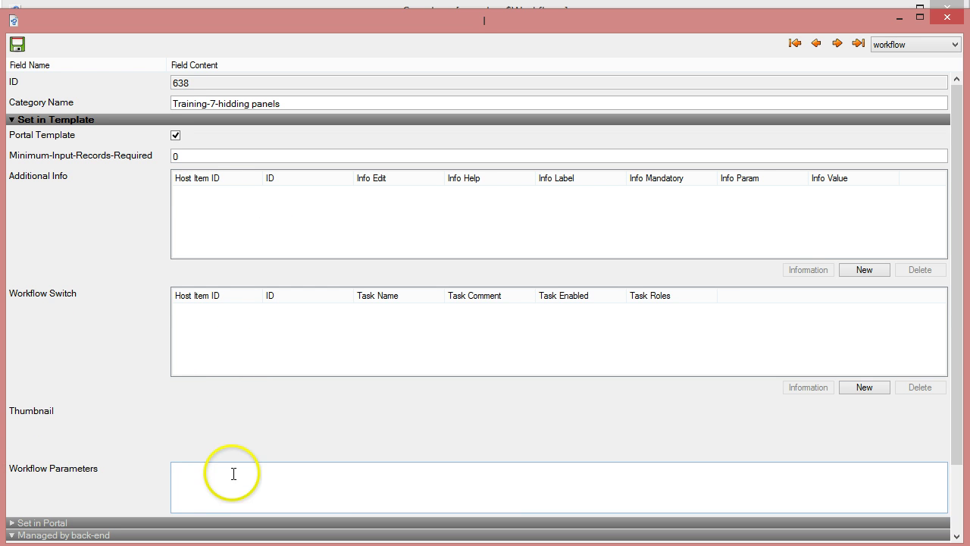
{"action": "left_click", "coordinate": [265, 478]}
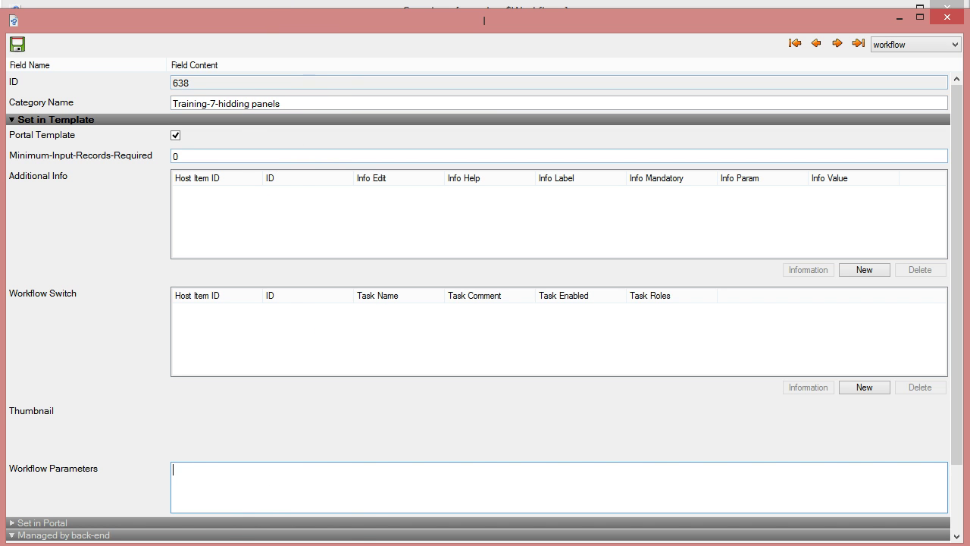
{"action": "left_click", "coordinate": [238, 502]}
Copy the wfp_hide_workflow_details_in_portal line from the training document into the category's Workflow Parameters
{"action": "left_click", "coordinate": [379, 232]}
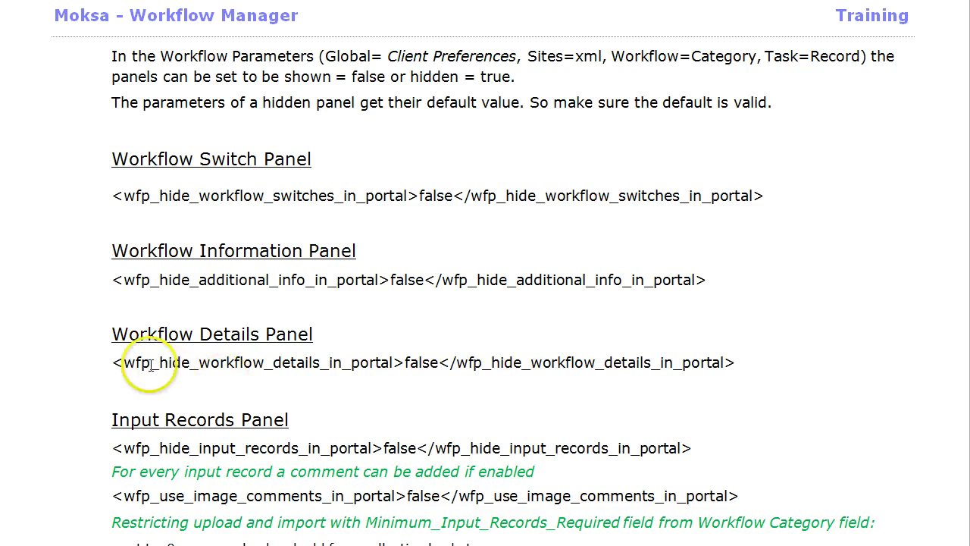
{"action": "left_click_drag", "start_coordinate": [112, 362], "coordinate": [736, 364]}
{"action": "key", "text": "ctrl+c"}
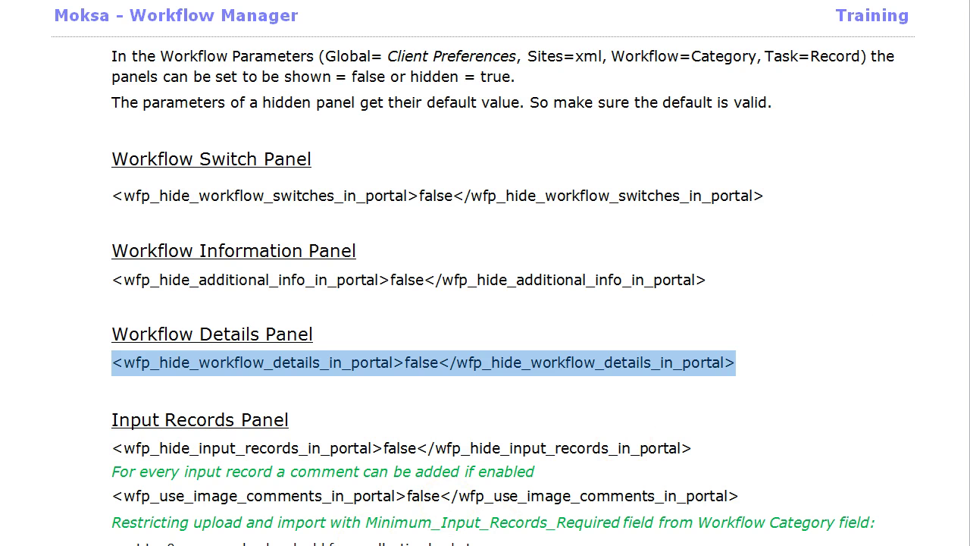
{"action": "left_click", "coordinate": [393, 542]}
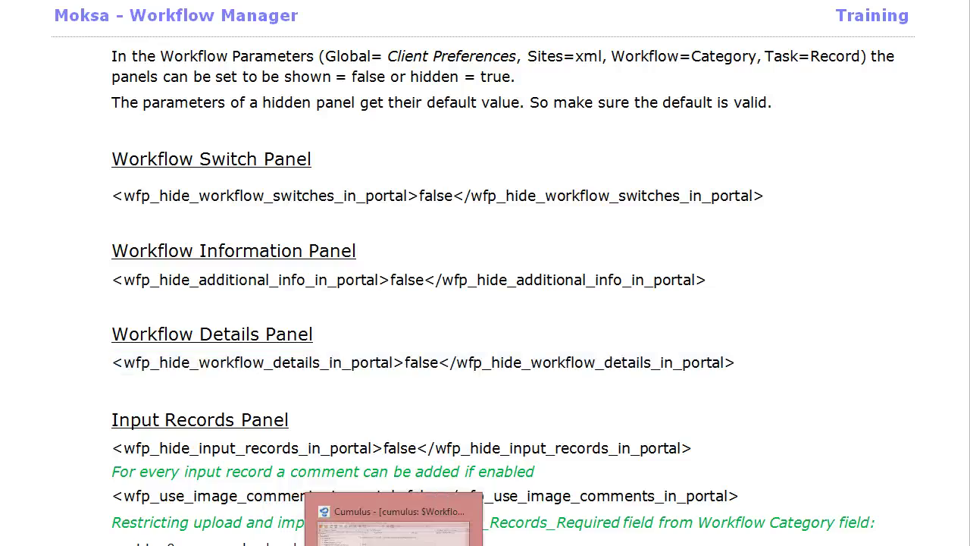
{"action": "left_click", "coordinate": [205, 471]}
{"action": "key", "text": "ctrl+v"}
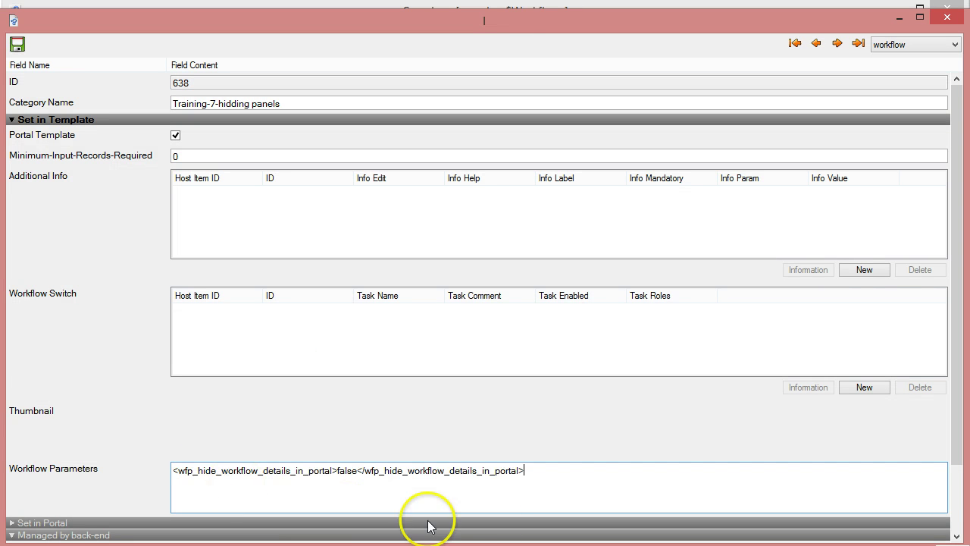
Change the wfp_hide_workflow_details_in_portal value to true in the category's Workflow Parameters
{"action": "left_click", "coordinate": [356, 470]}
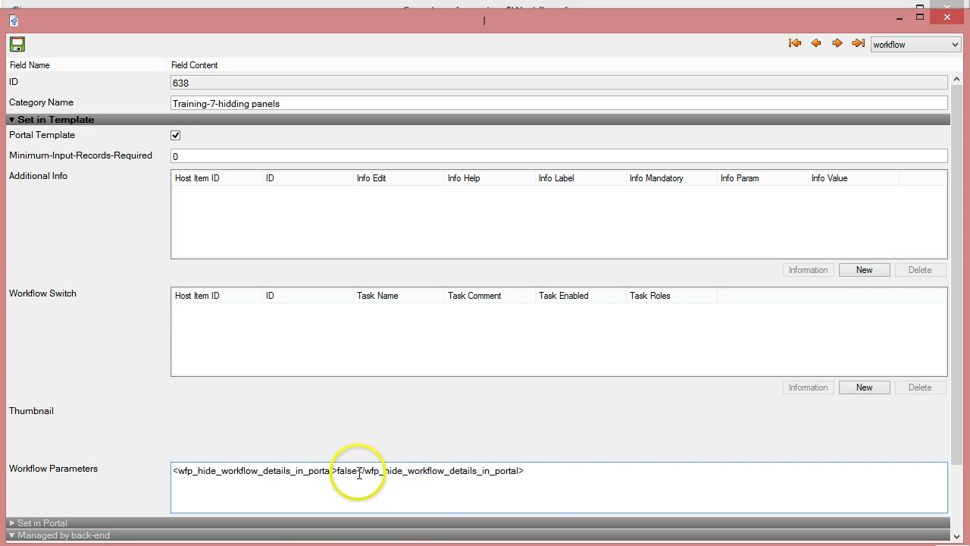
{"action": "key", "text": "BackSpace"}
{"action": "key", "text": "BackSpace"}
{"action": "key", "text": "BackSpace"}
{"action": "key", "text": "BackSpace"}
{"action": "key", "text": "BackSpace"}
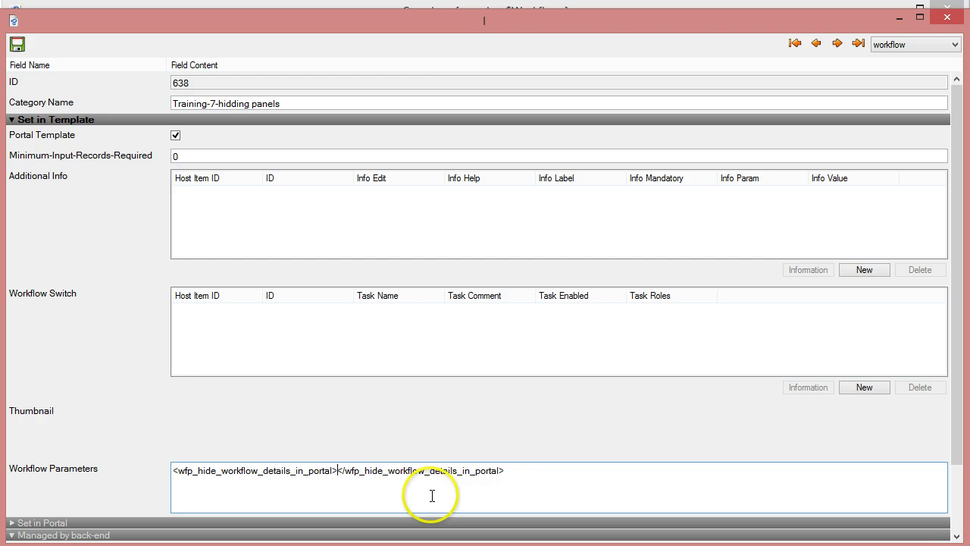
{"action": "type", "text": "true"}
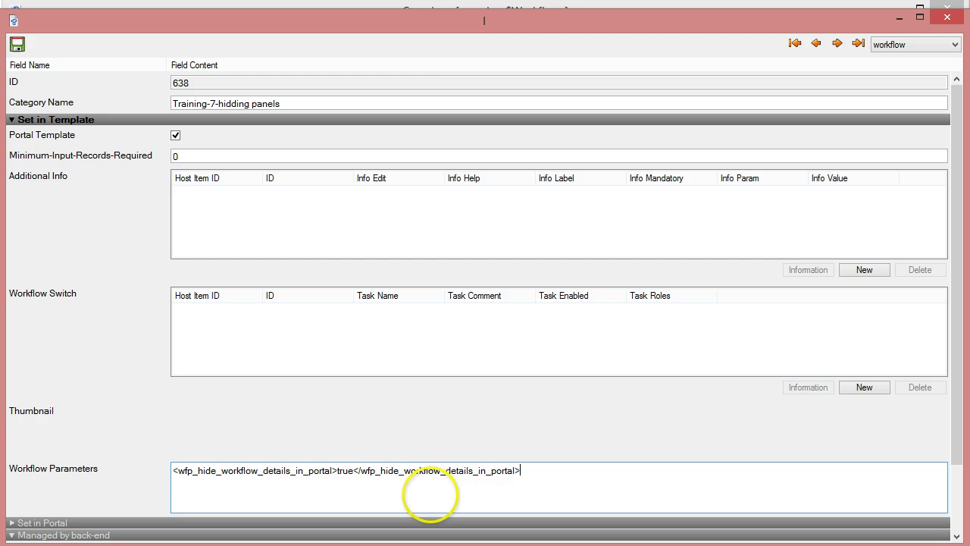
{"action": "left_click", "coordinate": [431, 495]}
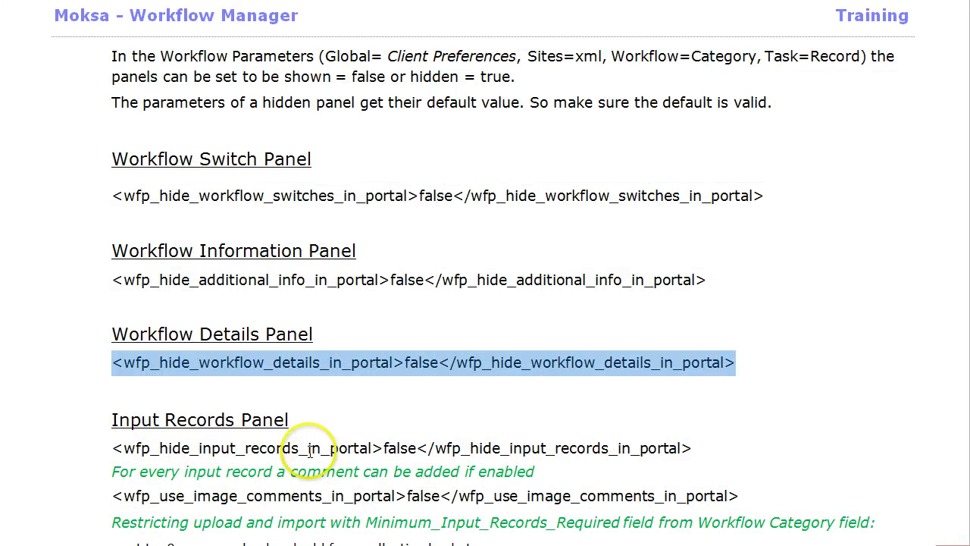
Copy the wfp_use_image_comments_in_portal line from the training document onto a new line in the category's Workflow Parameters
{"action": "scroll", "coordinate": [307, 432], "scroll_direction": "down", "scroll_amount": 5}
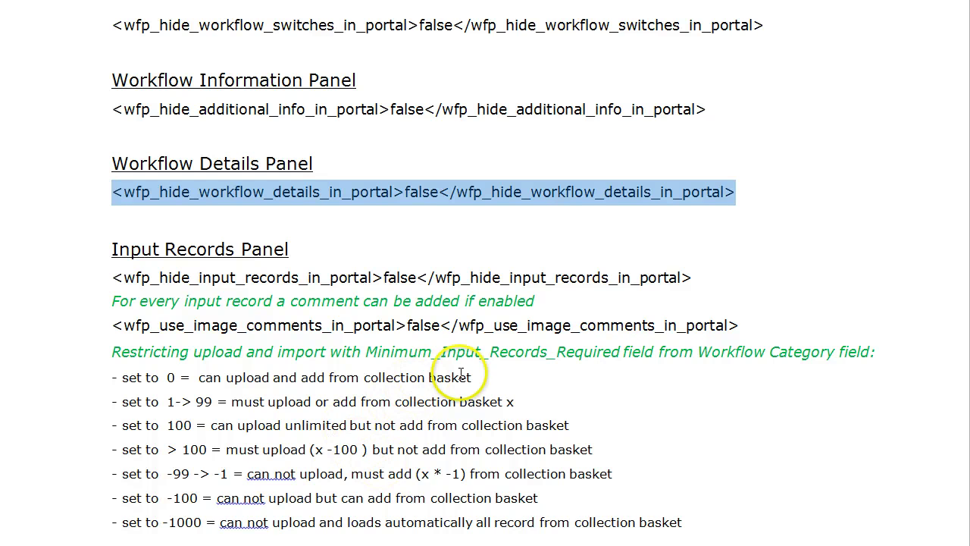
{"action": "left_click", "coordinate": [199, 277]}
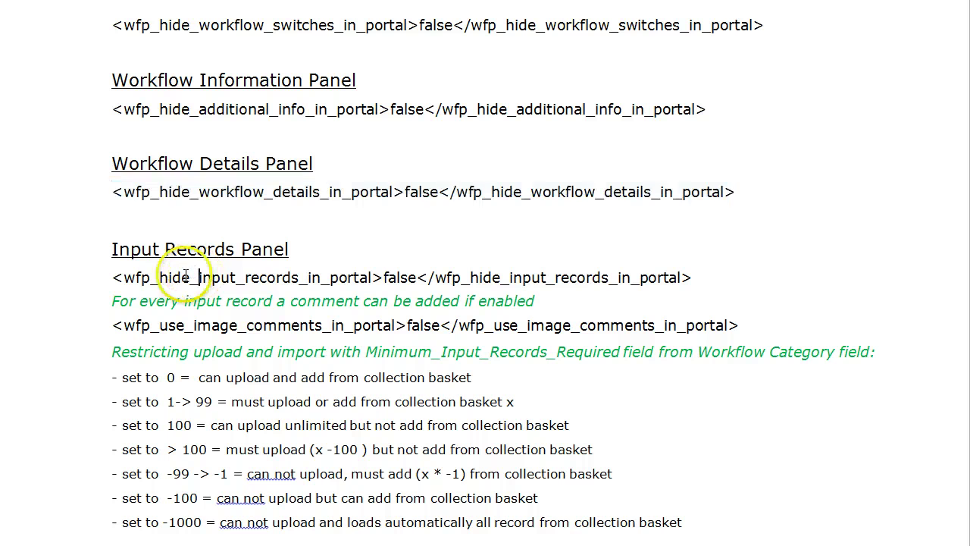
{"action": "left_click_drag", "start_coordinate": [124, 278], "coordinate": [382, 278]}
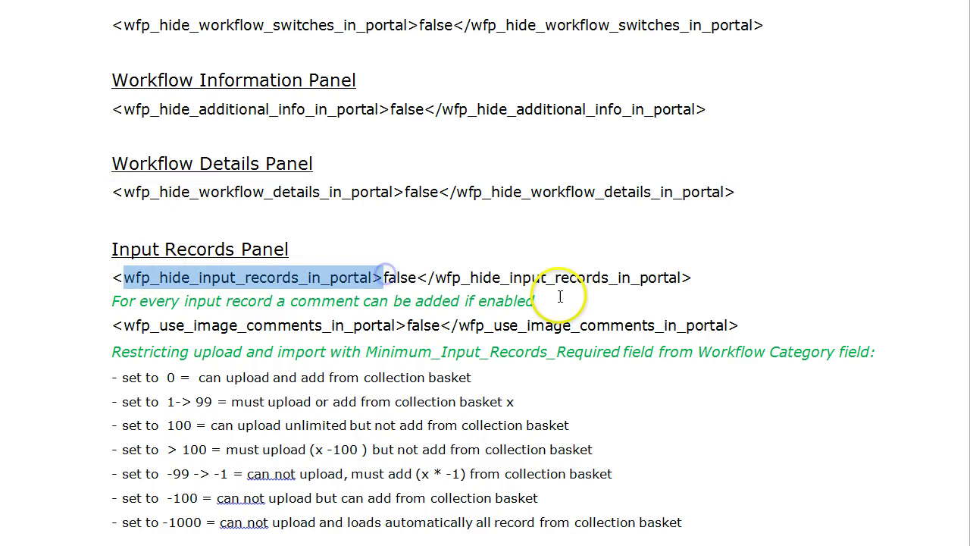
{"action": "scroll", "coordinate": [588, 303], "scroll_direction": "down", "scroll_amount": 1}
{"action": "scroll", "coordinate": [588, 303], "scroll_direction": "down", "scroll_amount": 1}
{"action": "left_click", "coordinate": [323, 141]}
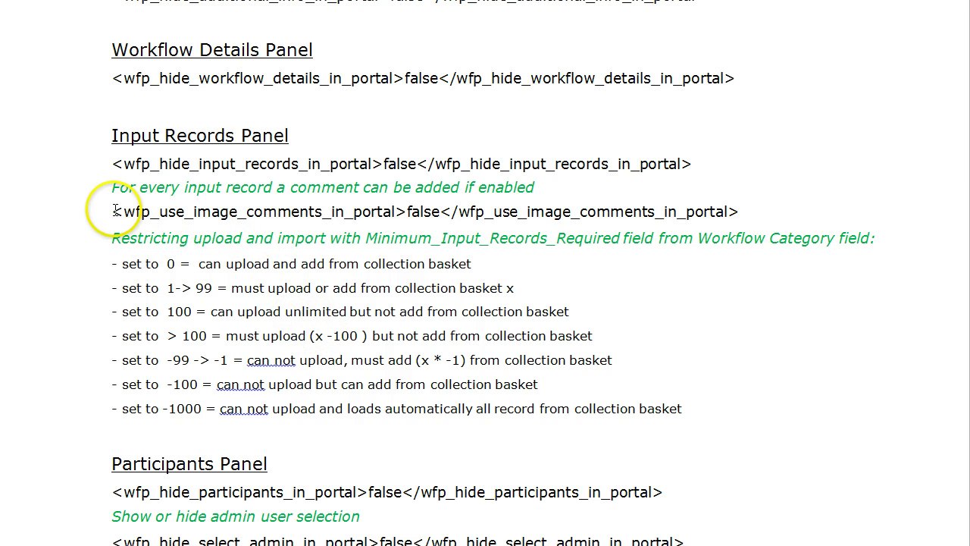
{"action": "left_click_drag", "start_coordinate": [114, 212], "coordinate": [735, 212]}
{"action": "key", "text": "ctrl+c"}
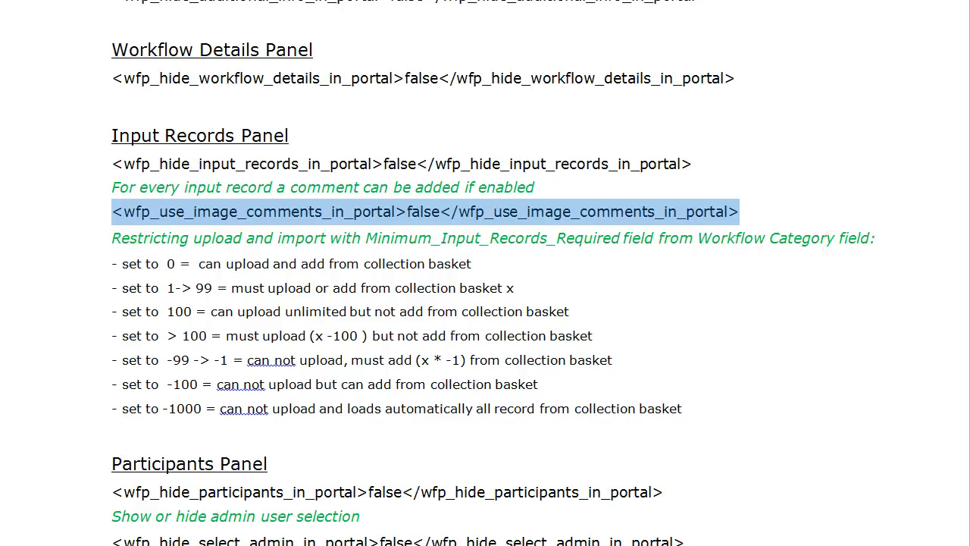
{"action": "key", "text": "alt+Tab"}
{"action": "left_click", "coordinate": [536, 468]}
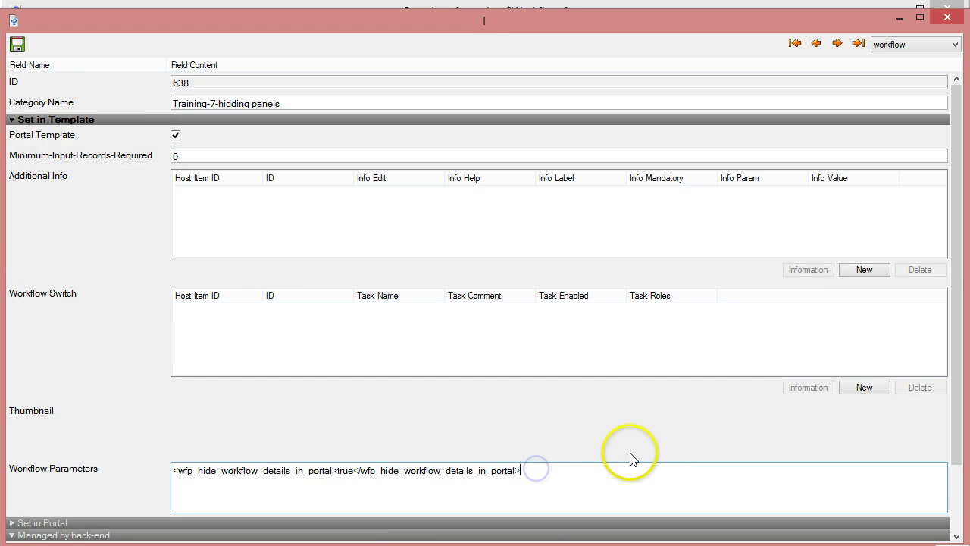
{"action": "key", "text": "ctrl+v"}
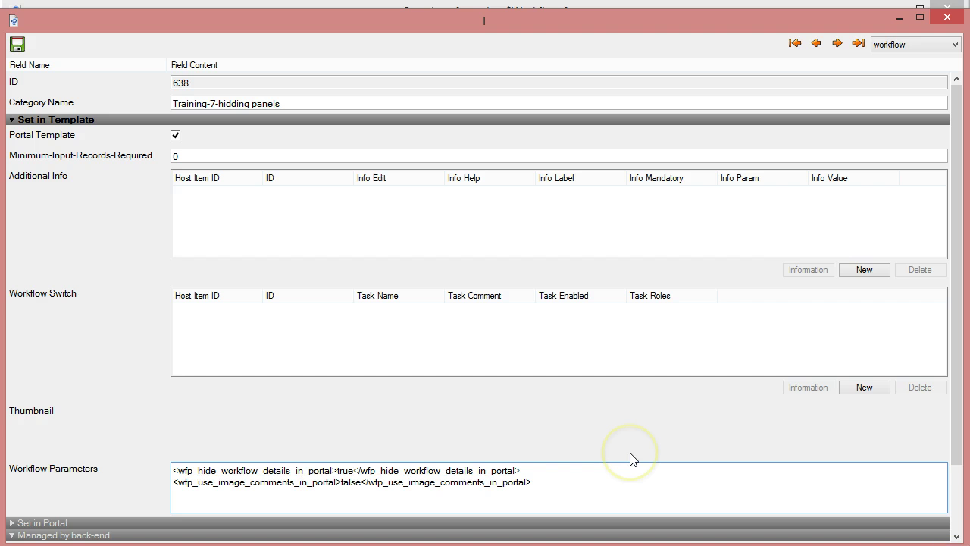
Change the wfp_use_image_comments_in_portal value to true in the category's Workflow Parameters
{"action": "left_click", "coordinate": [357, 482]}
{"action": "key", "text": "BackSpace"}
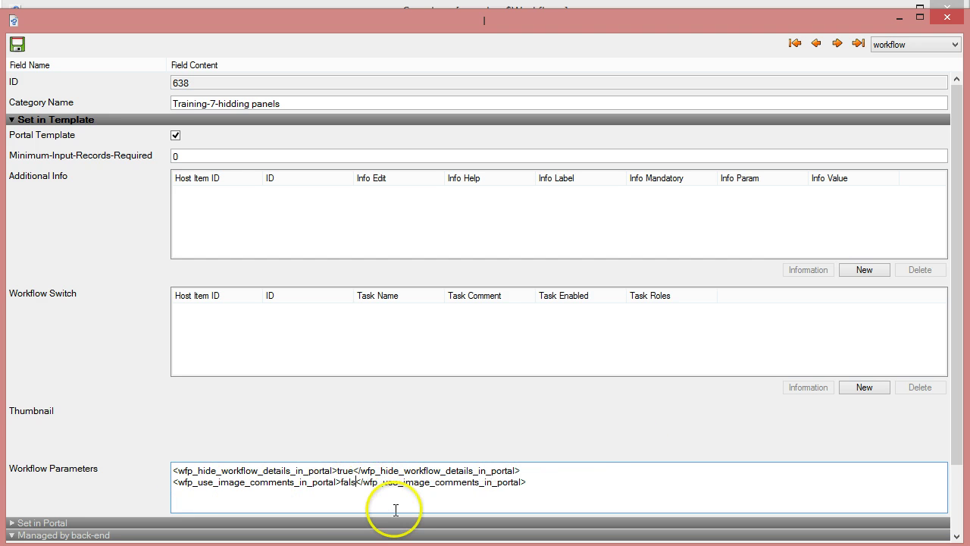
{"action": "key", "text": "BackSpace"}
{"action": "key", "text": "BackSpace"}
{"action": "key", "text": "BackSpace"}
{"action": "key", "text": "BackSpace"}
{"action": "type", "text": "true"}
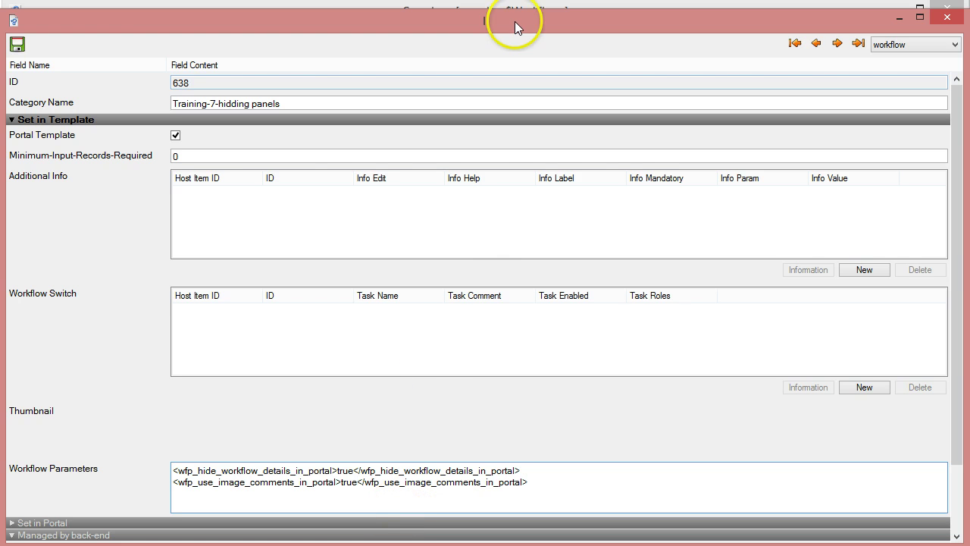
Check the upload restriction values in the training document and try 5 for the category's Minimum-Input-Records-Required
{"action": "key", "text": "alt+Tab"}
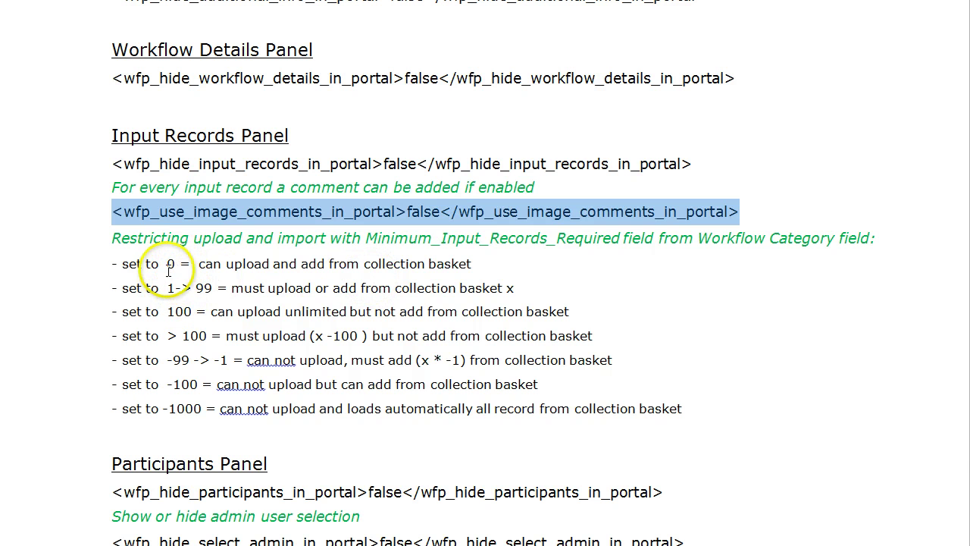
{"action": "key", "text": "alt+Tab"}
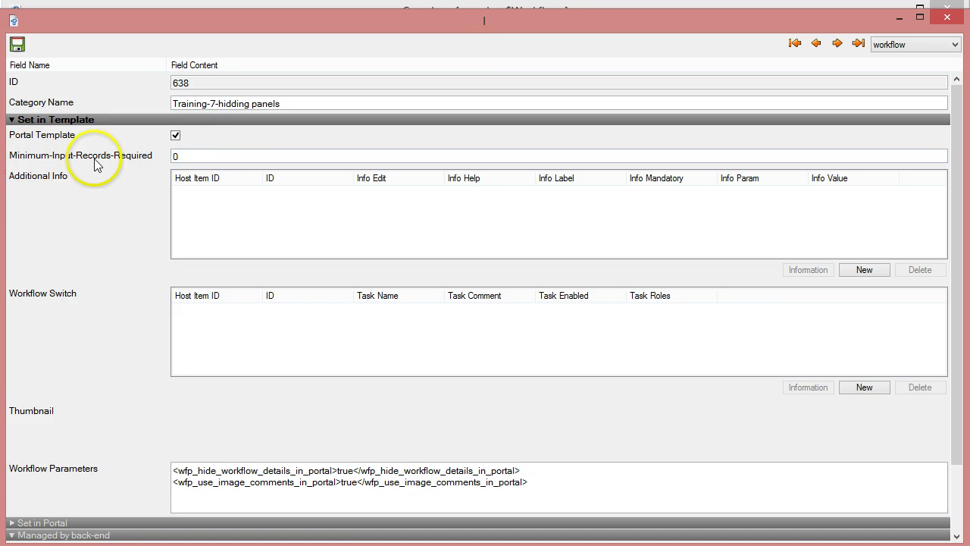
{"action": "left_click", "coordinate": [180, 156]}
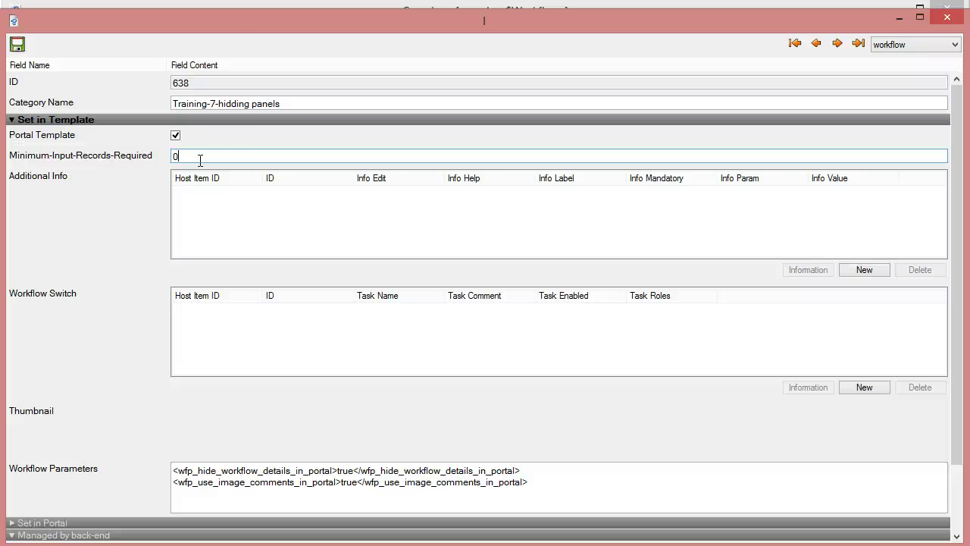
{"action": "type", "text": "5"}
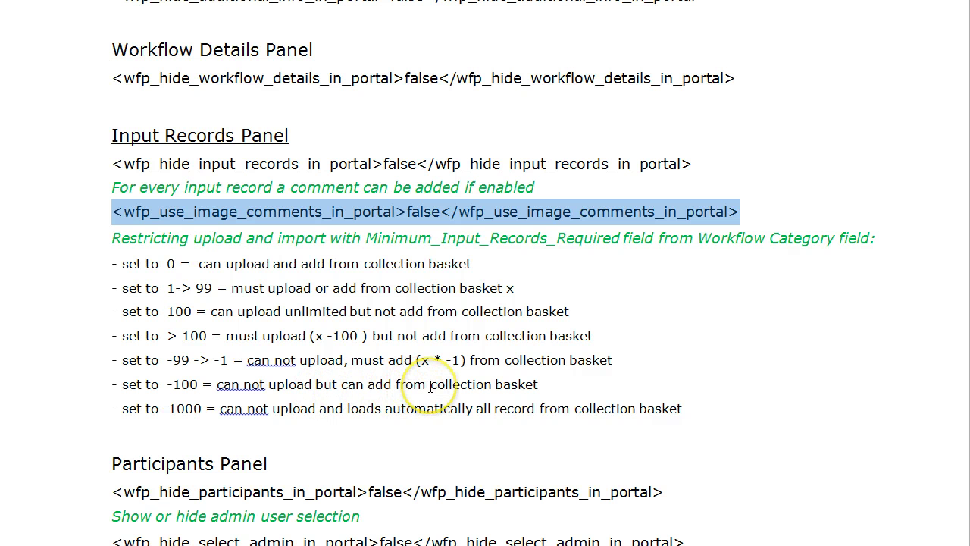
Set Minimum-Input-Records-Required to -1000 from the training document's value list, removing the stray -1000 line from Workflow Parameters
{"action": "left_click", "coordinate": [164, 410]}
{"action": "left_click_drag", "start_coordinate": [165, 410], "coordinate": [204, 410]}
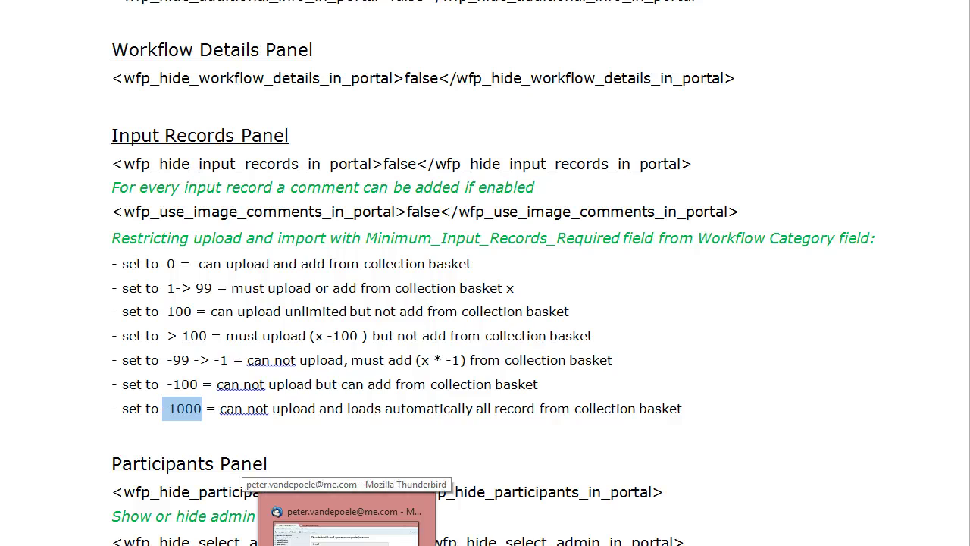
{"action": "left_click", "coordinate": [312, 544]}
{"action": "left_click", "coordinate": [540, 480]}
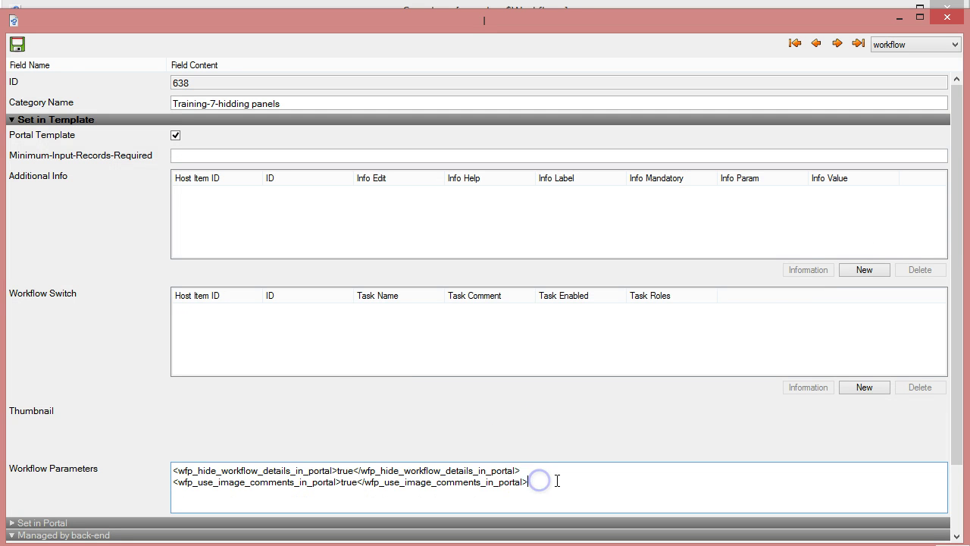
{"action": "key", "text": "Return"}
{"action": "type", "text": "-1000"}
{"action": "left_click", "coordinate": [249, 156]}
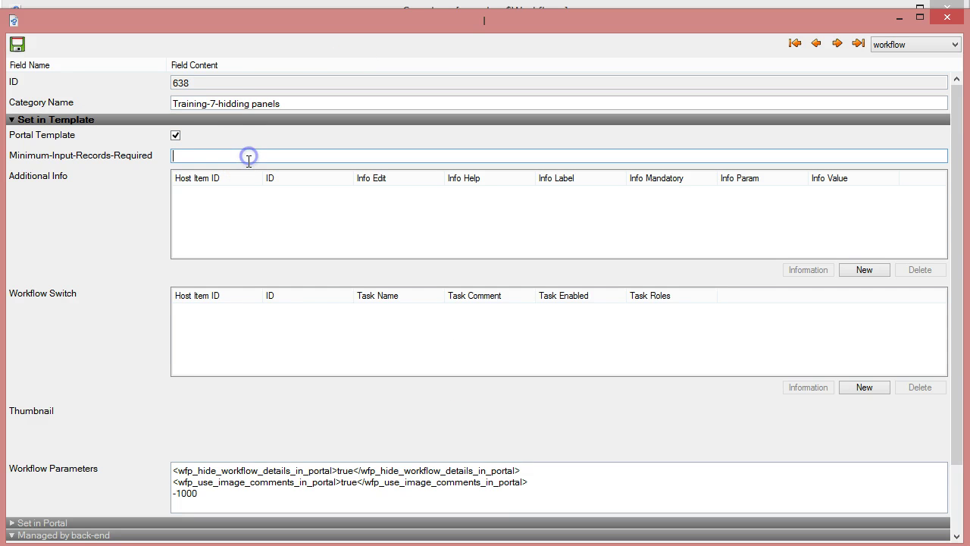
{"action": "type", "text": "-1000"}
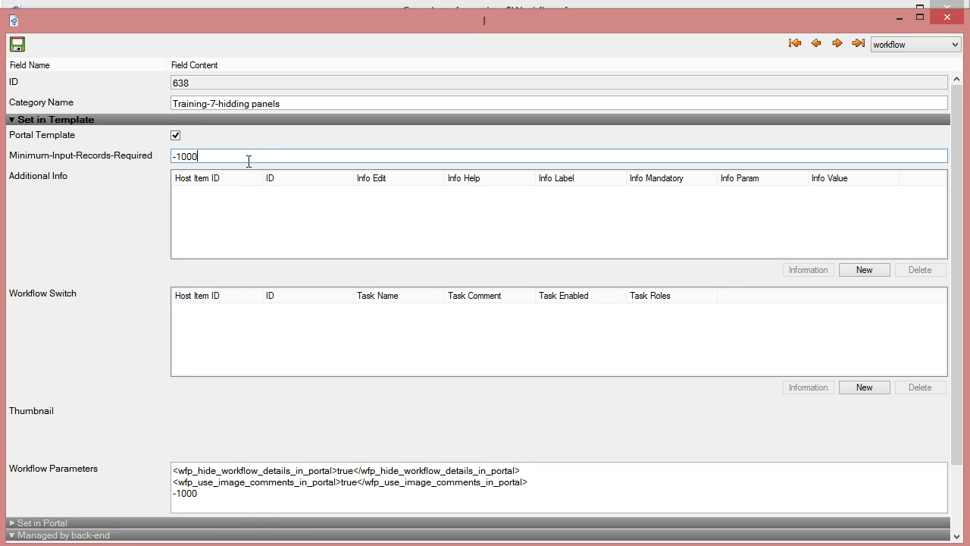
{"action": "left_click", "coordinate": [206, 497]}
{"action": "key", "text": "BackSpace"}
{"action": "key", "text": "BackSpace"}
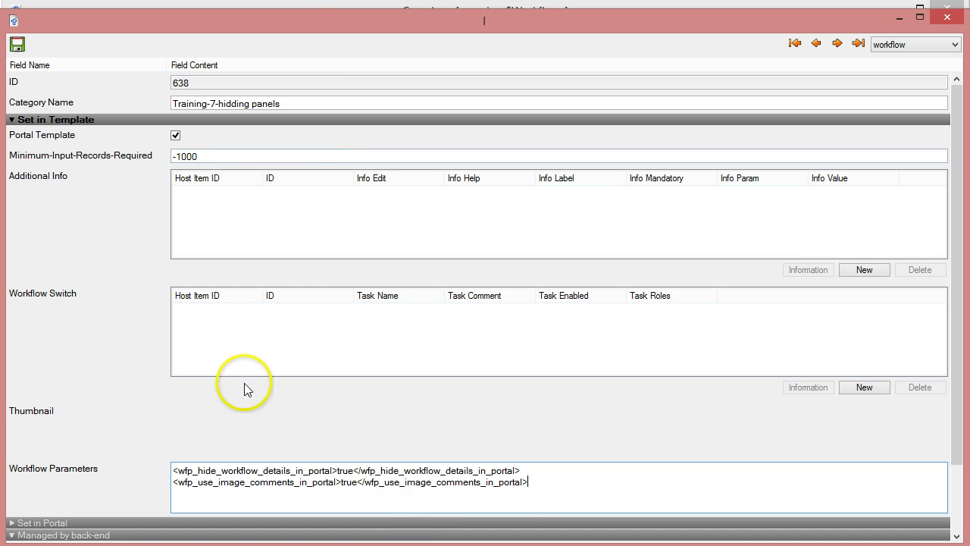
Review the Participants Panel parameters in the training document and copy the wfp_auto_select_paticipants_in_portal line
{"action": "mouse_move", "coordinate": [440, 545]}
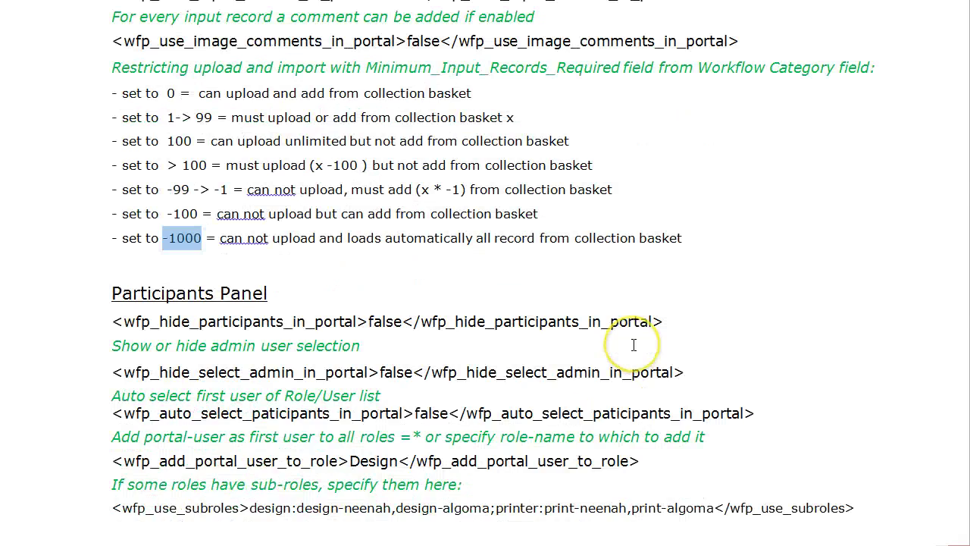
{"action": "scroll", "coordinate": [633, 344], "scroll_direction": "down", "scroll_amount": 3}
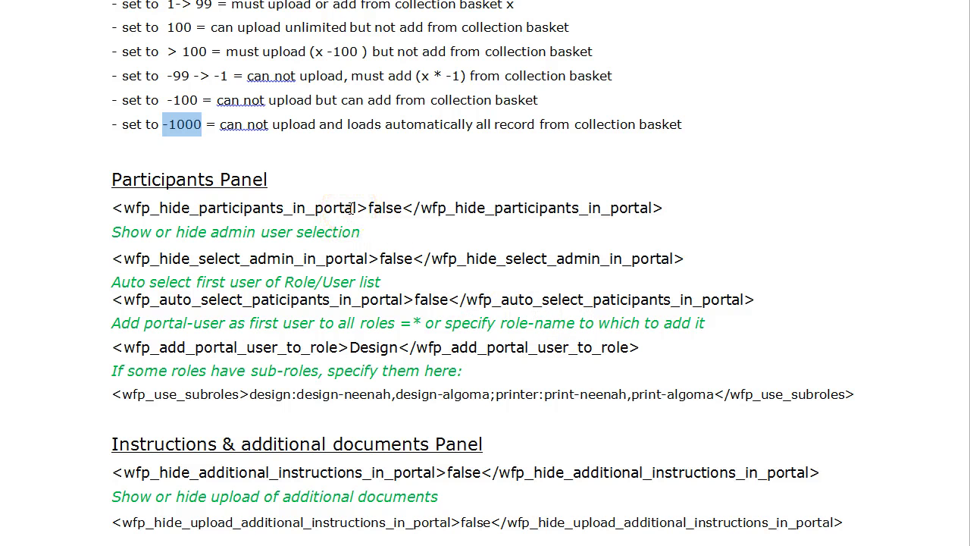
{"action": "left_click_drag", "start_coordinate": [123, 347], "coordinate": [336, 349]}
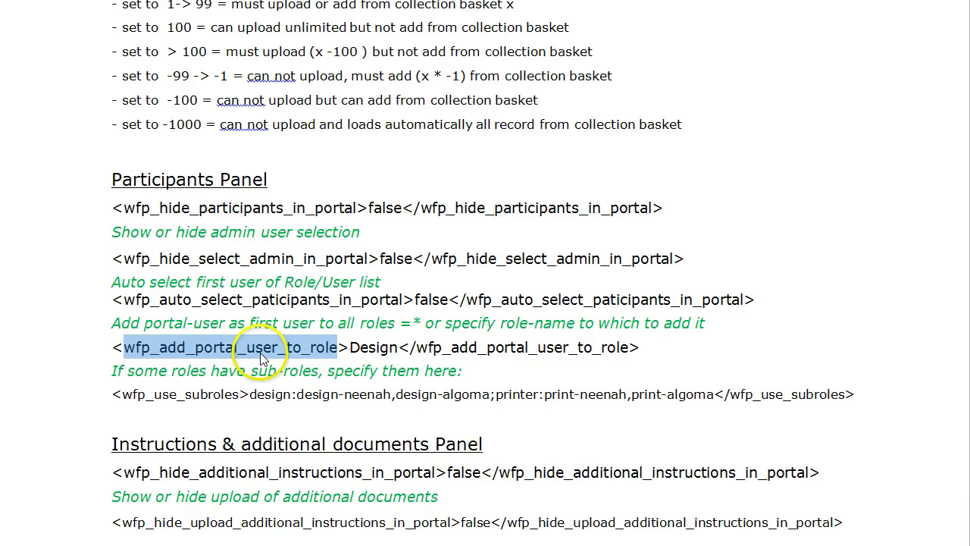
{"action": "left_click", "coordinate": [349, 347]}
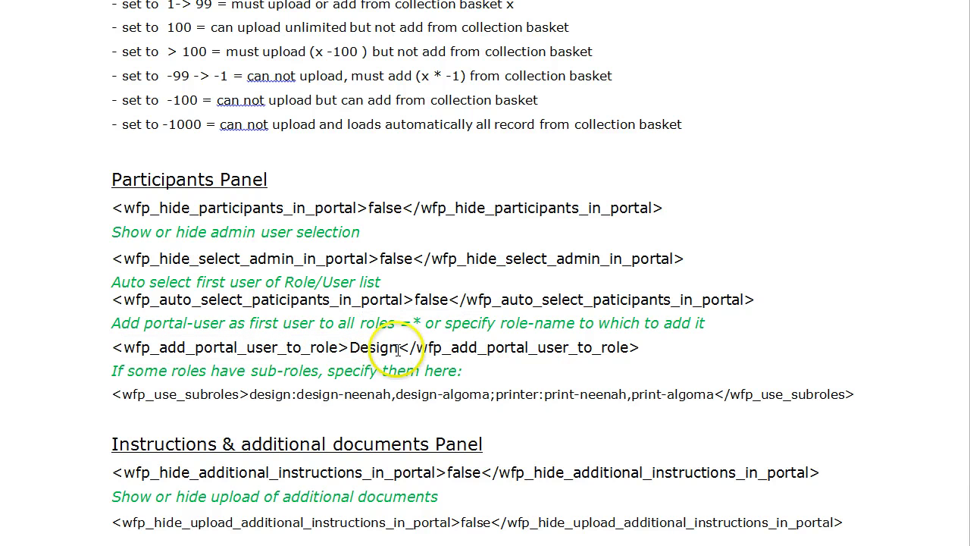
{"action": "left_click", "coordinate": [399, 349]}
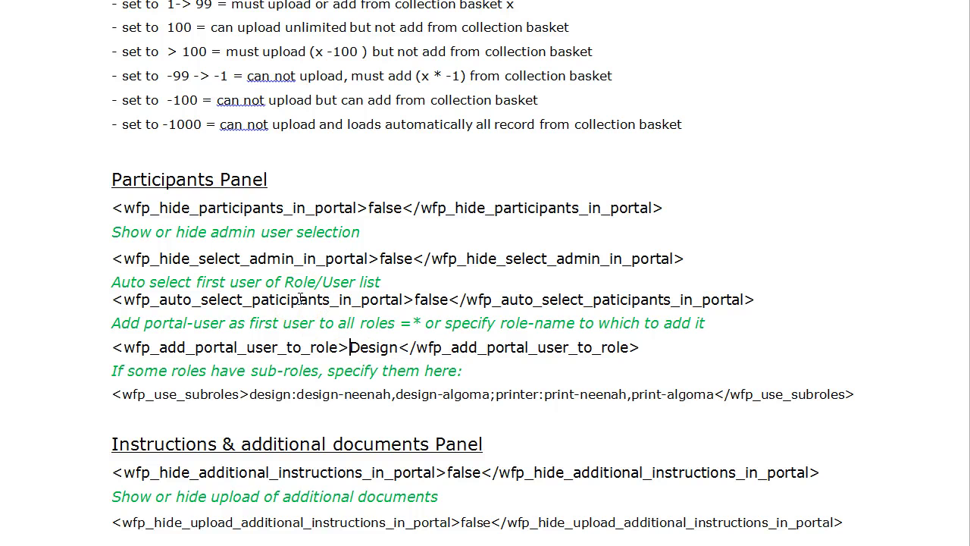
{"action": "left_click", "coordinate": [114, 300]}
{"action": "left_click", "coordinate": [759, 301], "text": "shift"}
{"action": "key", "text": "ctrl+c"}
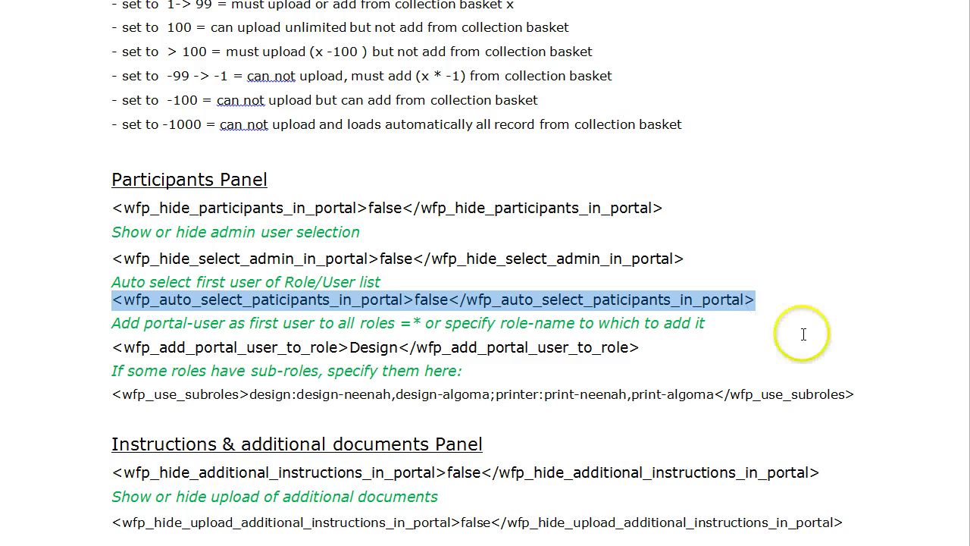
Paste the wfp_auto_select_paticipants_in_portal line below the existing Workflow Parameters of the category and set its value to true
{"action": "key", "text": "alt+Tab"}
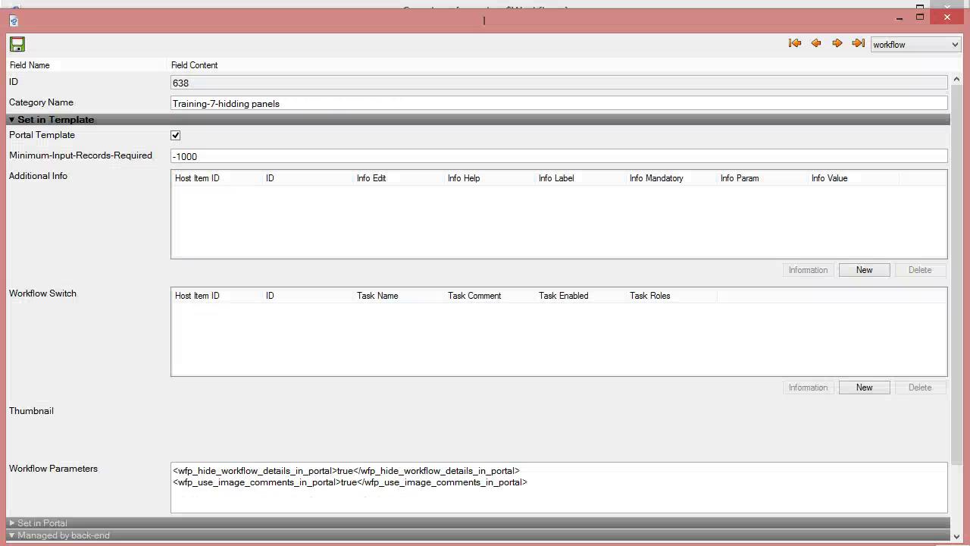
{"action": "left_click", "coordinate": [561, 483]}
{"action": "key", "text": "ctrl+v"}
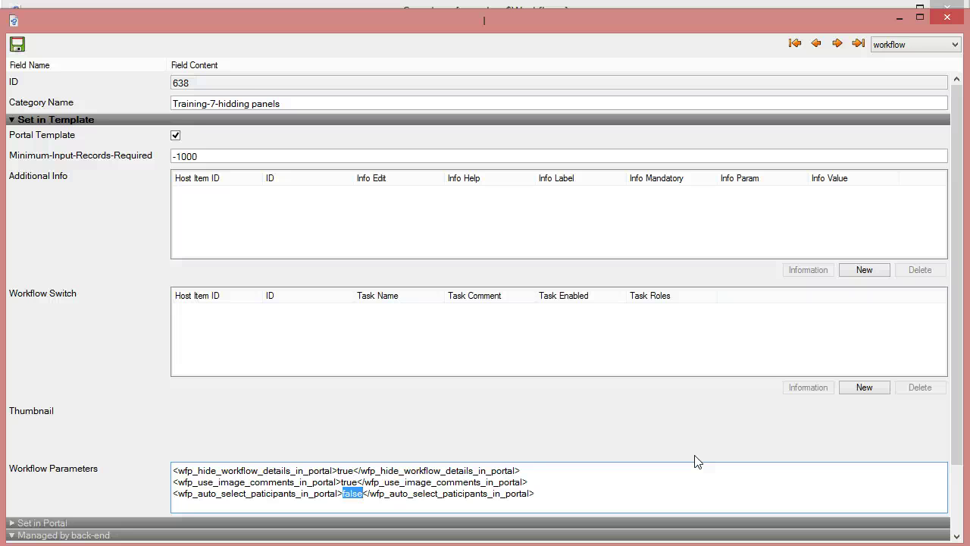
{"action": "type", "text": "true"}
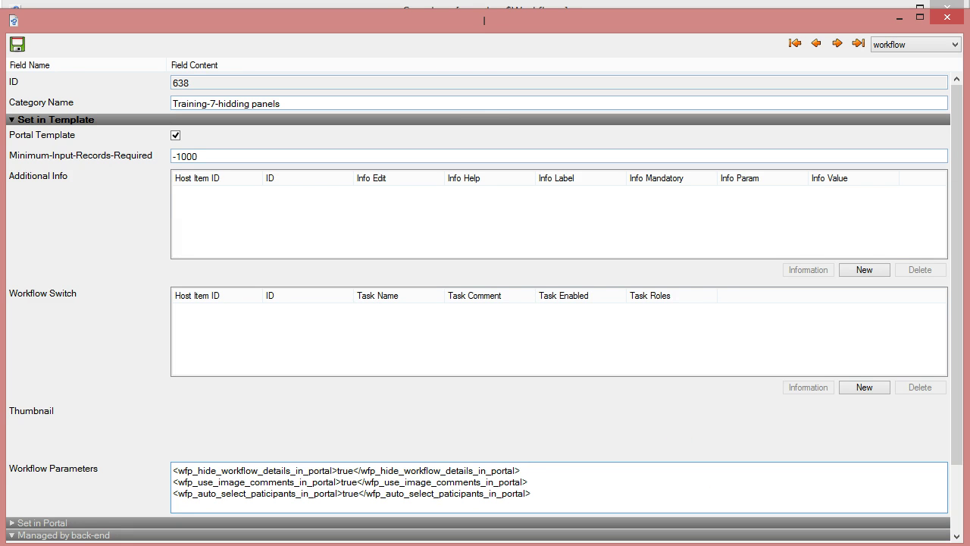
Copy the complete wfp_hide_select_admin_in_portal line from the Participants Panel section of the training document
{"action": "left_click", "coordinate": [541, 493]}
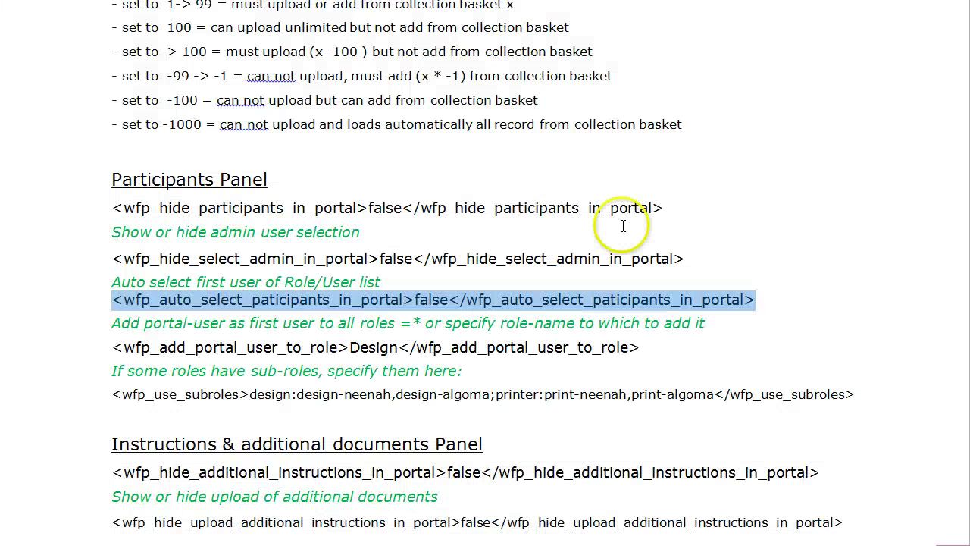
{"action": "scroll", "coordinate": [584, 333], "scroll_direction": "down", "scroll_amount": 1}
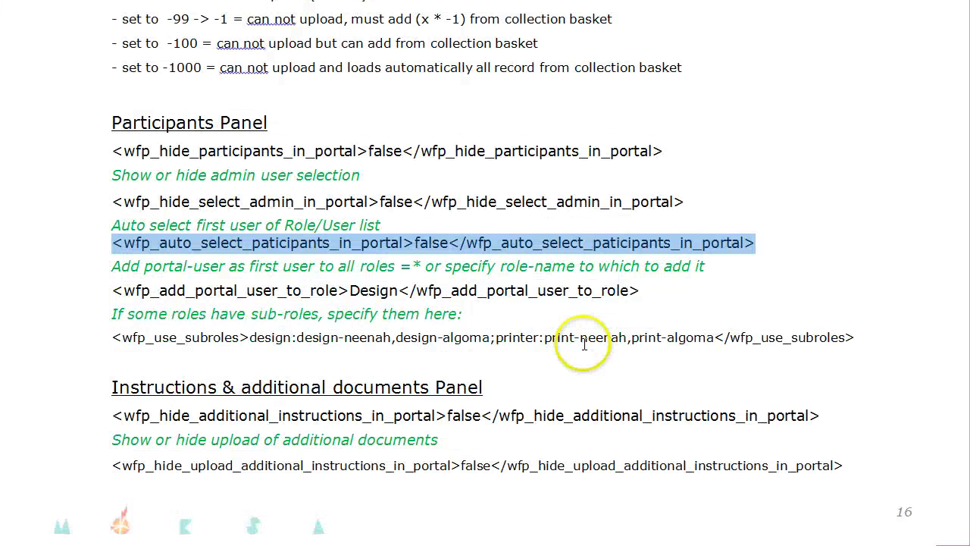
{"action": "left_click", "coordinate": [113, 291]}
{"action": "left_click", "coordinate": [636, 290], "text": "shift"}
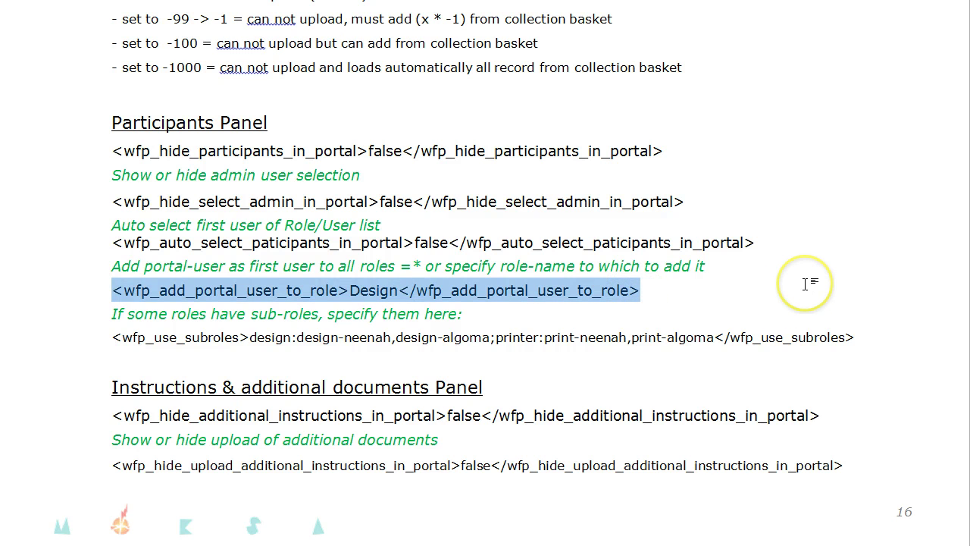
{"action": "key", "text": "Up"}
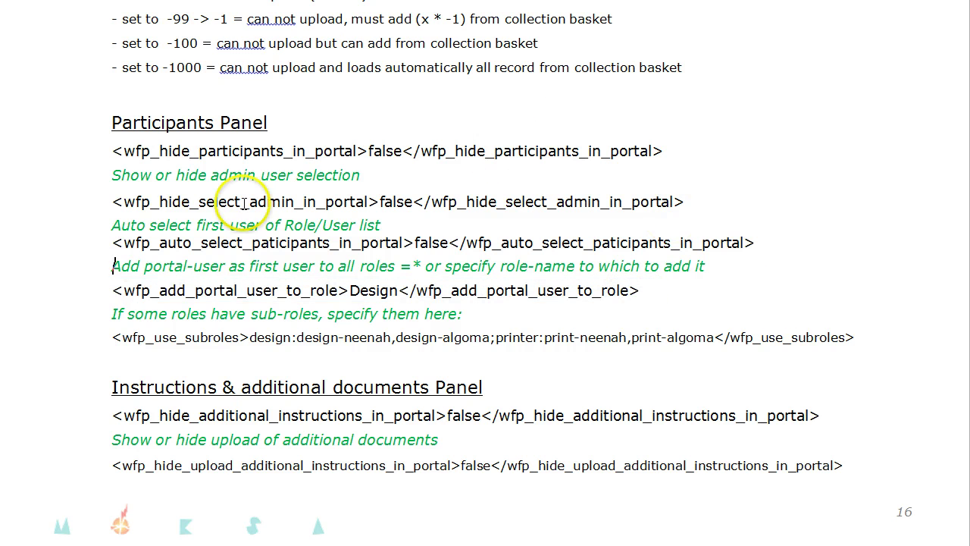
{"action": "left_click", "coordinate": [112, 201]}
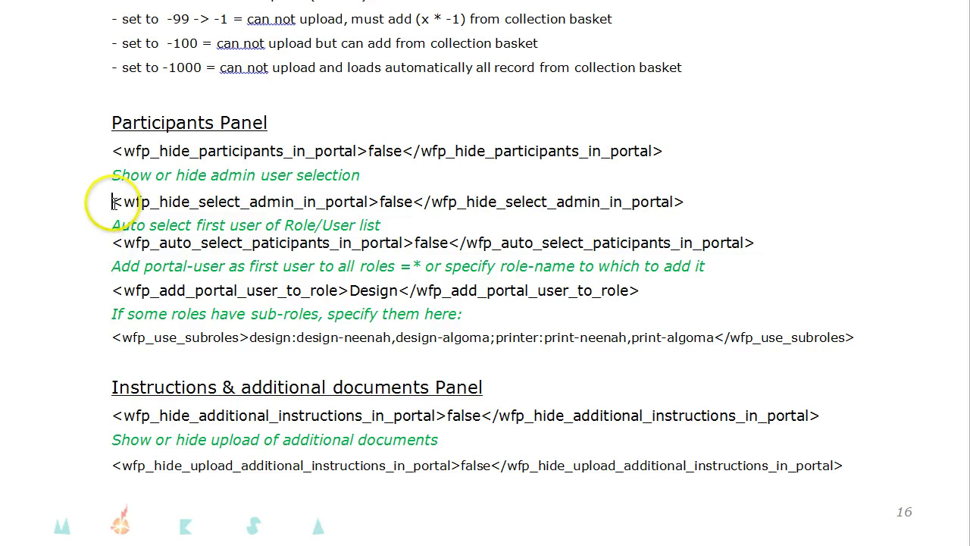
{"action": "left_click", "coordinate": [682, 201], "text": "shift"}
{"action": "key", "text": "ctrl+c"}
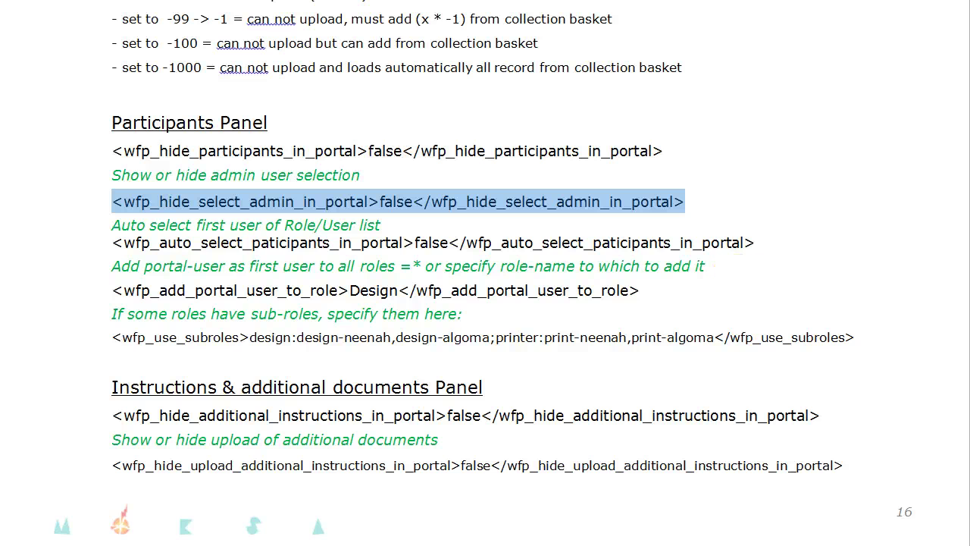
Paste the wfp_hide_select_admin_in_portal line below the category's existing Workflow Parameters in Cumulus, set its value to true and save
{"action": "mouse_move", "coordinate": [347, 544]}
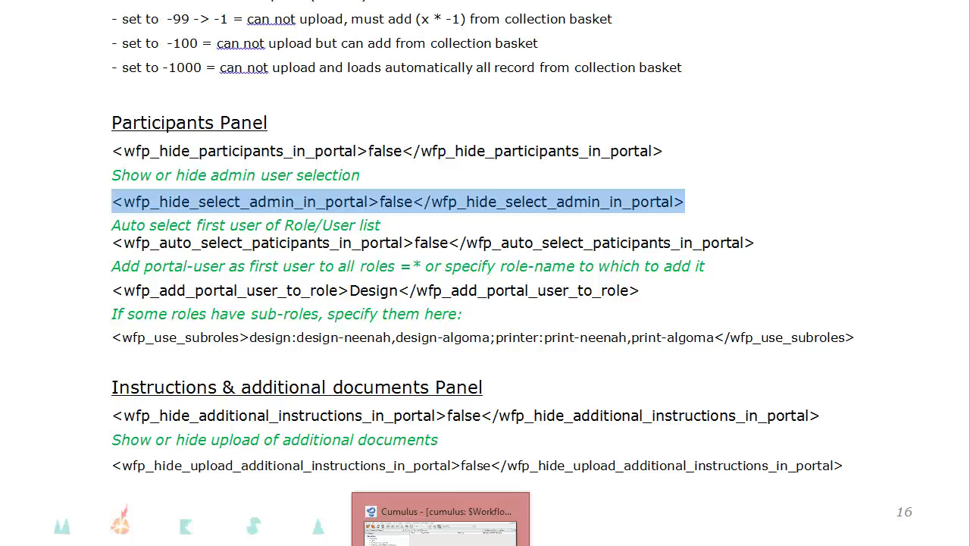
{"action": "left_click", "coordinate": [440, 544]}
{"action": "left_click", "coordinate": [560, 492]}
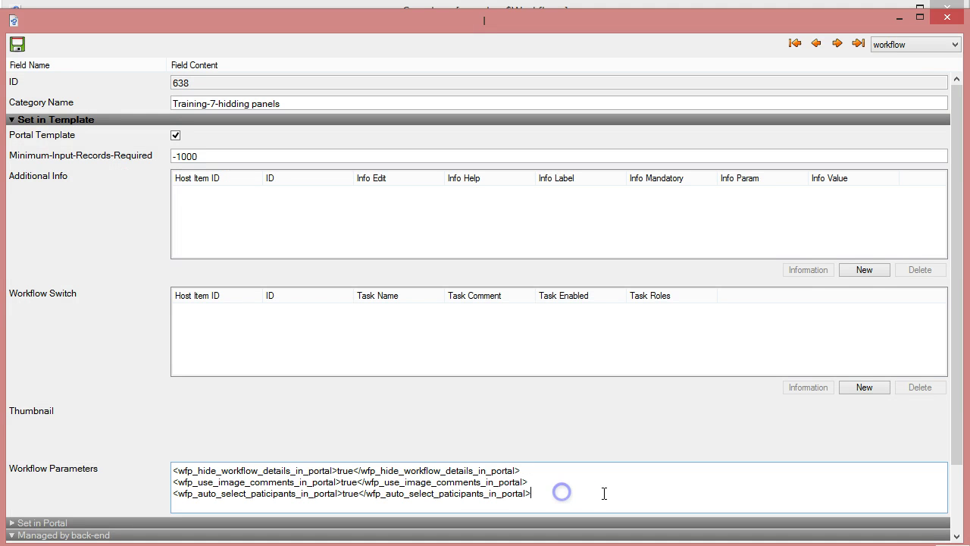
{"action": "key", "text": "Return"}
{"action": "key", "text": "ctrl+v"}
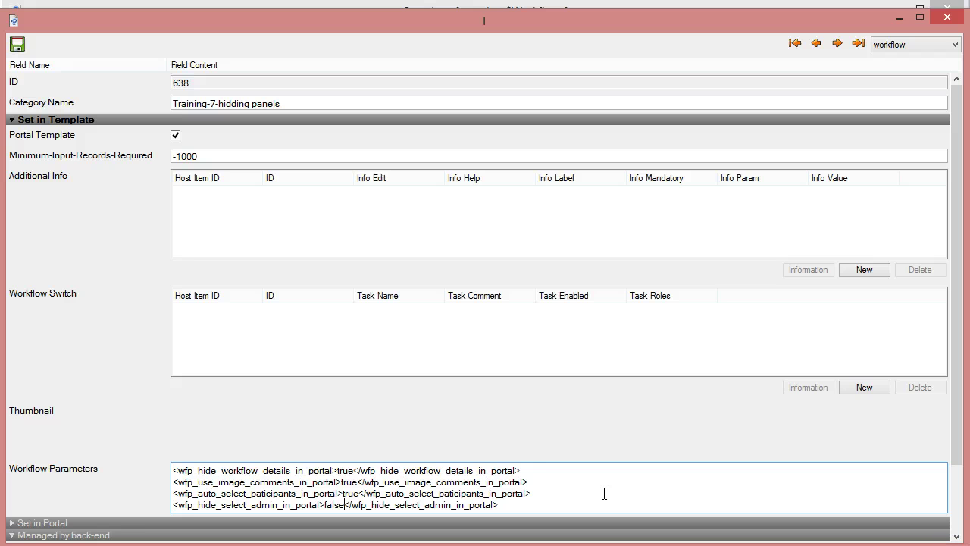
{"action": "key", "text": "shift+Left"}
{"action": "key", "text": "shift+Left"}
{"action": "key", "text": "shift+Left"}
{"action": "key", "text": "shift+Left"}
{"action": "key", "text": "shift+Left"}
{"action": "type", "text": "true"}
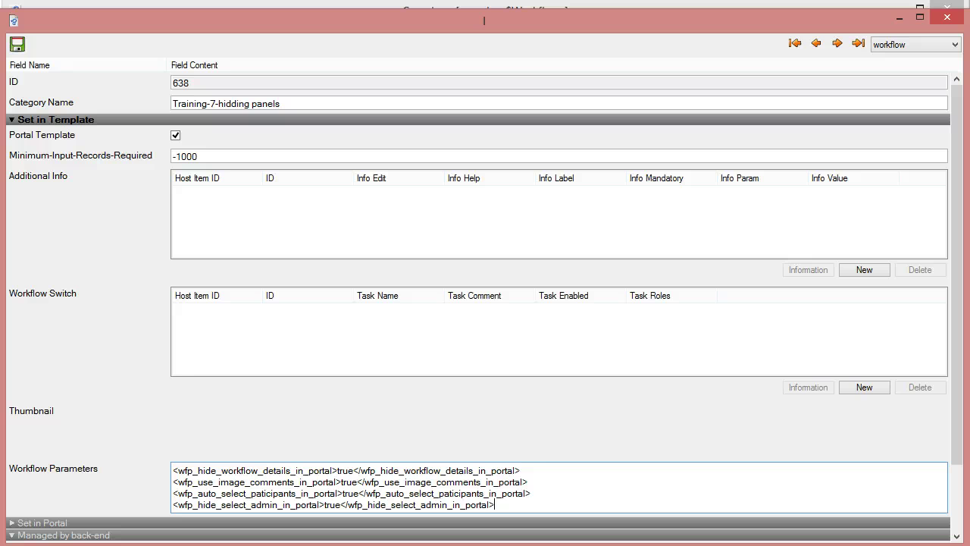
{"action": "left_click", "coordinate": [17, 44]}
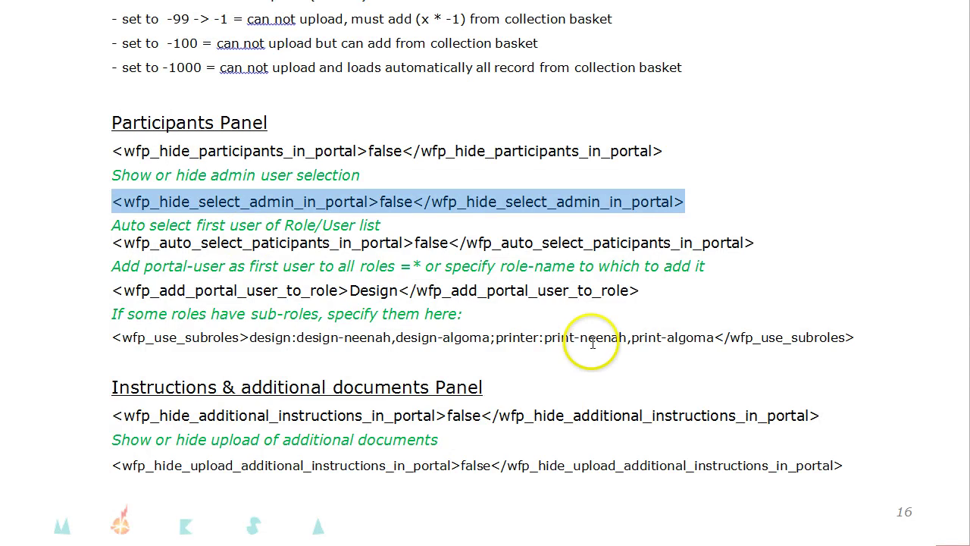
Review the panel parameters in the training document and copy the complete wfp_hide_additional_instructions_in_portal line from the Instructions & additional documents Panel section
{"action": "scroll", "coordinate": [593, 341], "scroll_direction": "down", "scroll_amount": 3}
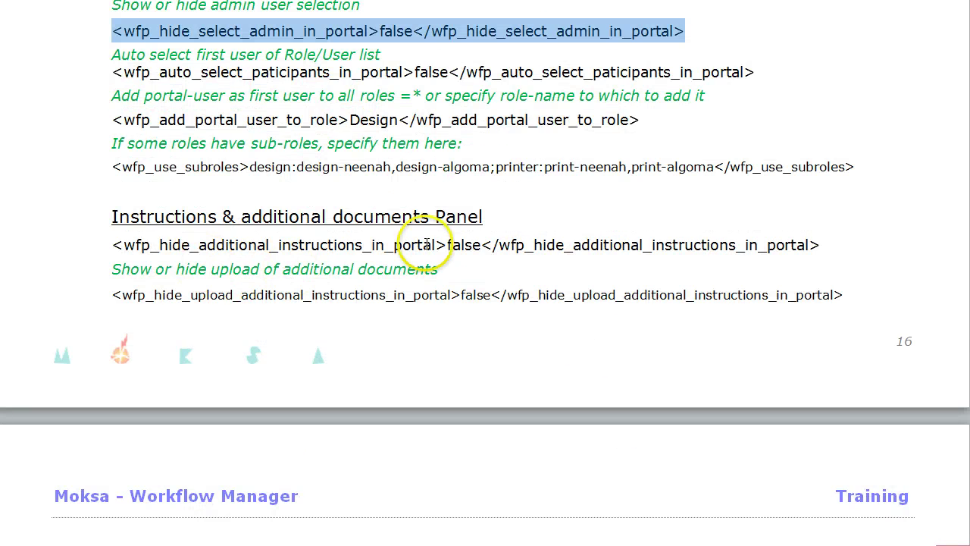
{"action": "scroll", "coordinate": [670, 278], "scroll_direction": "up", "scroll_amount": 3}
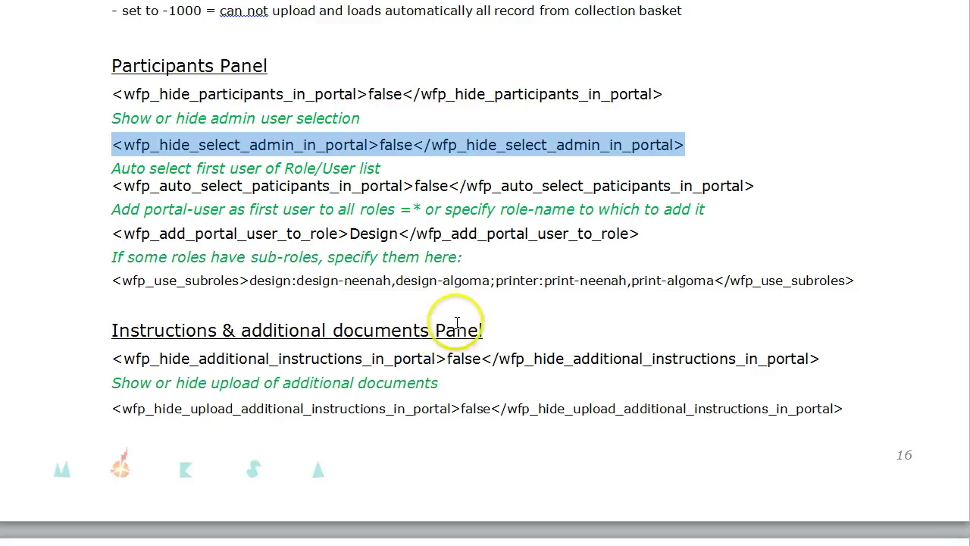
{"action": "scroll", "coordinate": [455, 325], "scroll_direction": "up", "scroll_amount": 4}
{"action": "scroll", "coordinate": [455, 322], "scroll_direction": "up", "scroll_amount": 6}
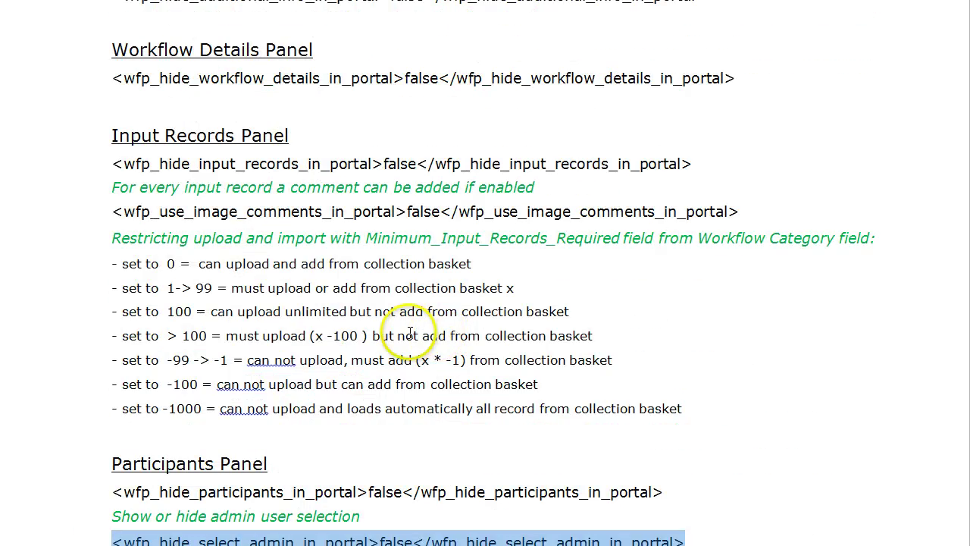
{"action": "scroll", "coordinate": [409, 332], "scroll_direction": "down", "scroll_amount": 12}
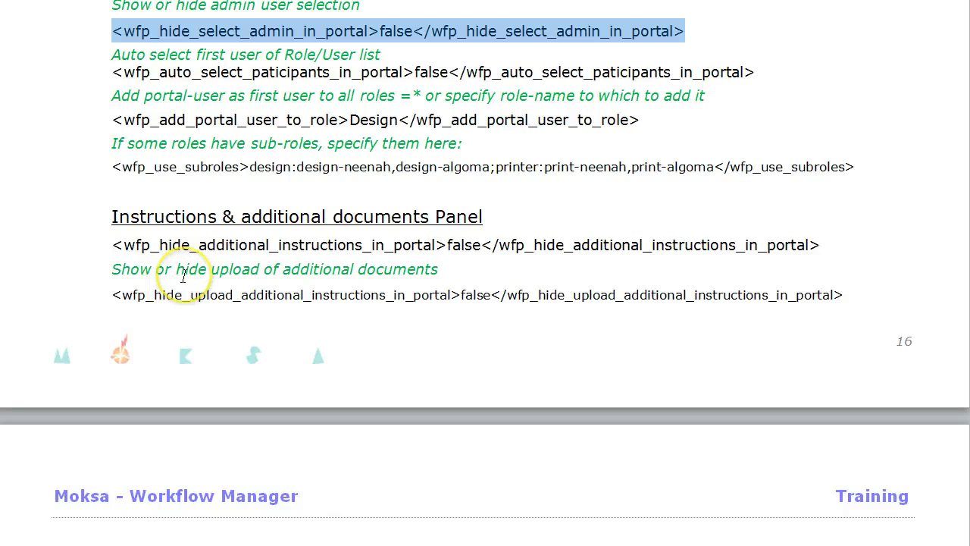
{"action": "left_click", "coordinate": [124, 244]}
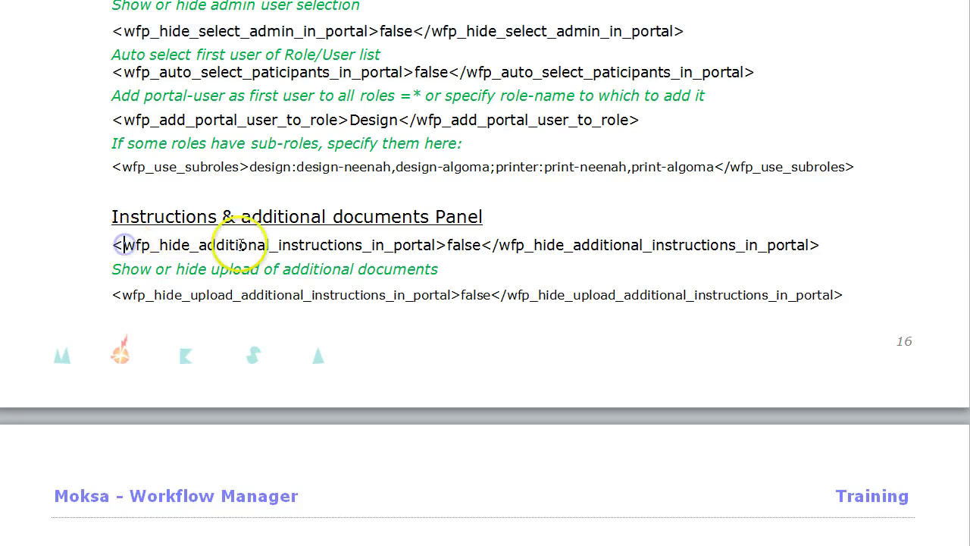
{"action": "left_click", "coordinate": [436, 244], "text": "shift"}
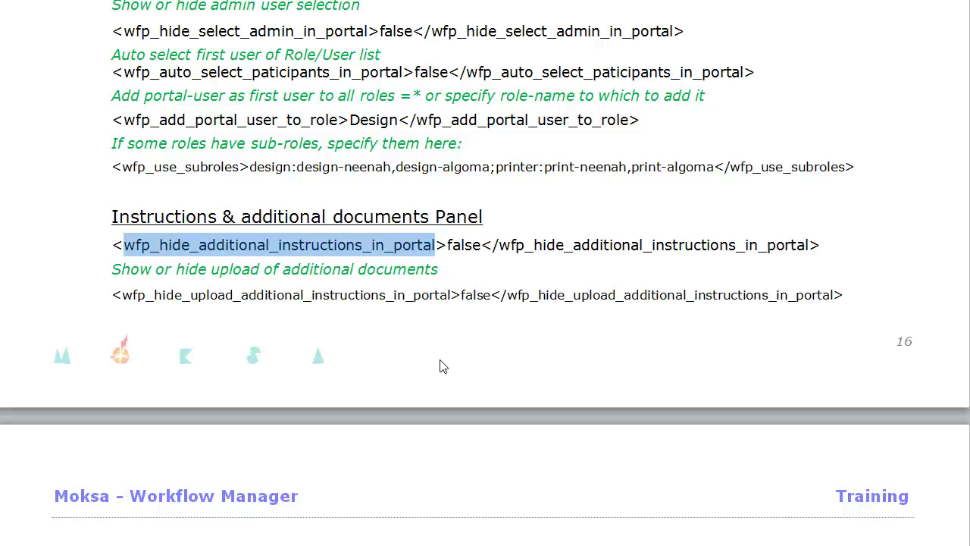
{"action": "left_click", "coordinate": [486, 350]}
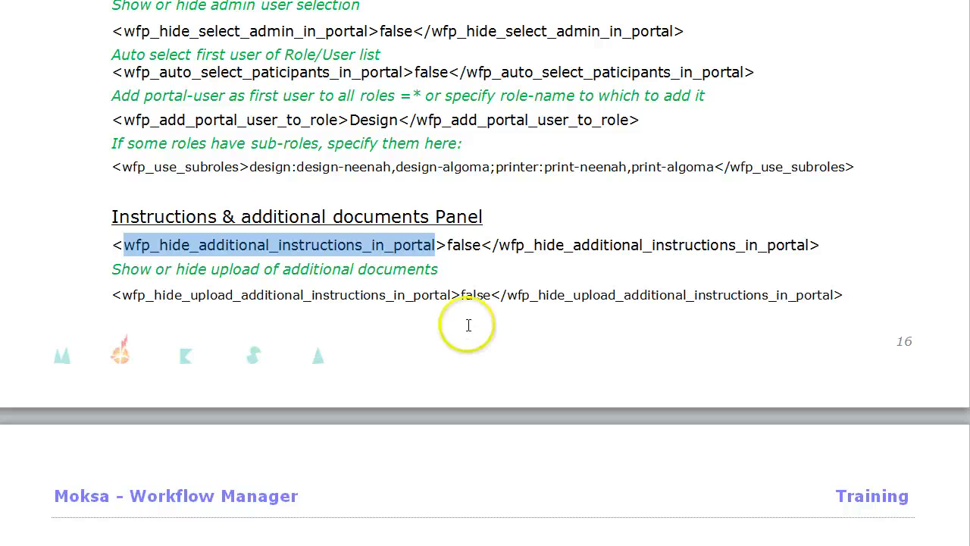
{"action": "left_click", "coordinate": [110, 245]}
{"action": "left_click", "coordinate": [818, 244], "text": "shift"}
{"action": "key", "text": "ctrl+c"}
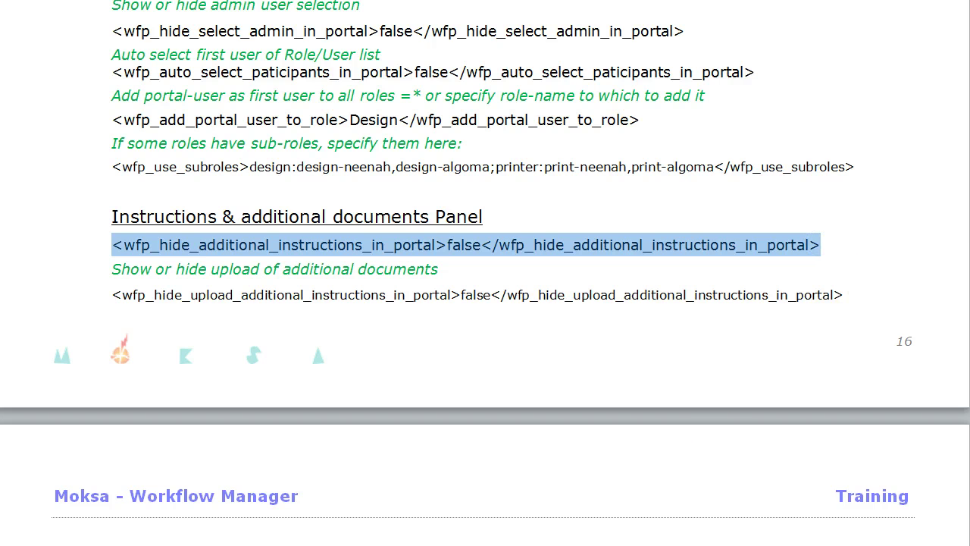
Add the copied wfp_hide_additional_instructions_in_portal line with value false to the end of the category's Workflow Parameters, save and close the category information
{"action": "mouse_move", "coordinate": [441, 544]}
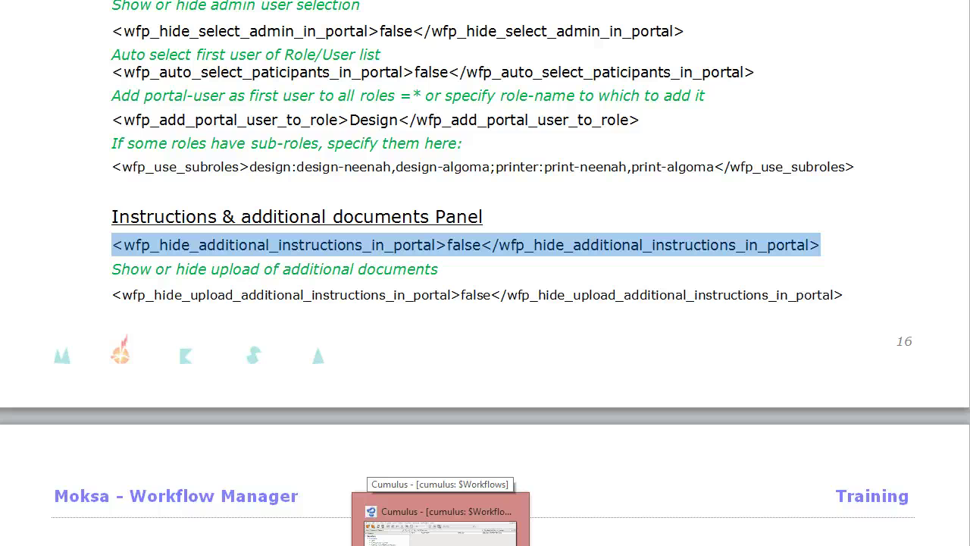
{"action": "left_click", "coordinate": [447, 526]}
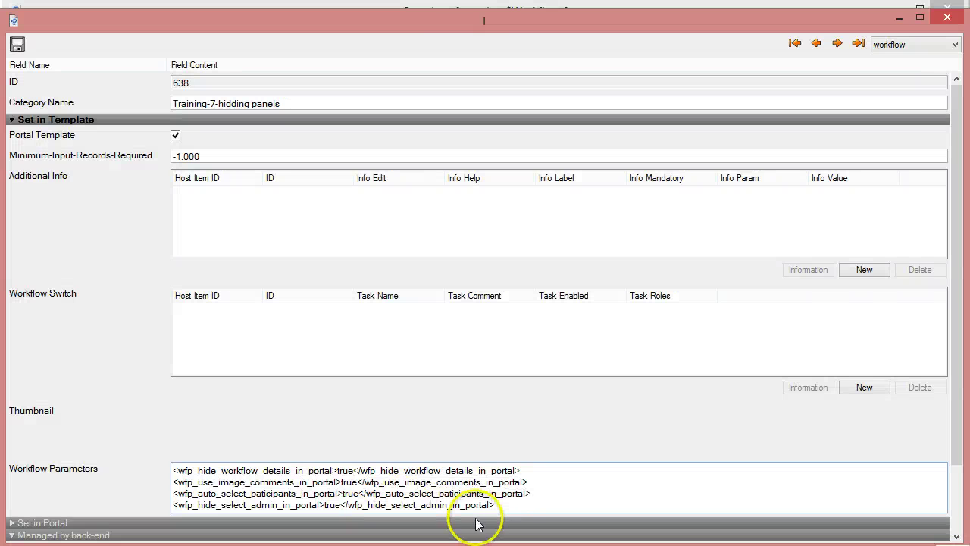
{"action": "left_click", "coordinate": [495, 504]}
{"action": "key", "text": "Return"}
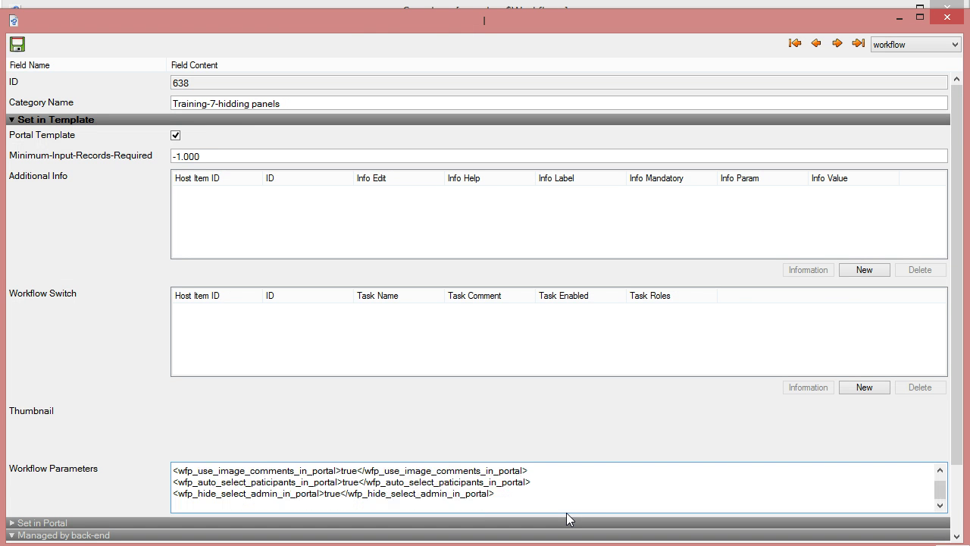
{"action": "key", "text": "ctrl+v"}
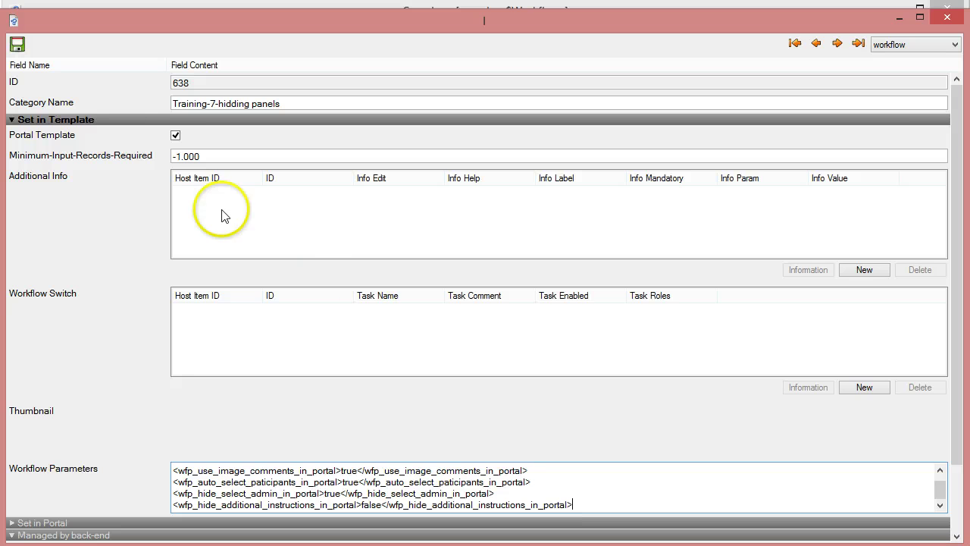
{"action": "left_click", "coordinate": [17, 44]}
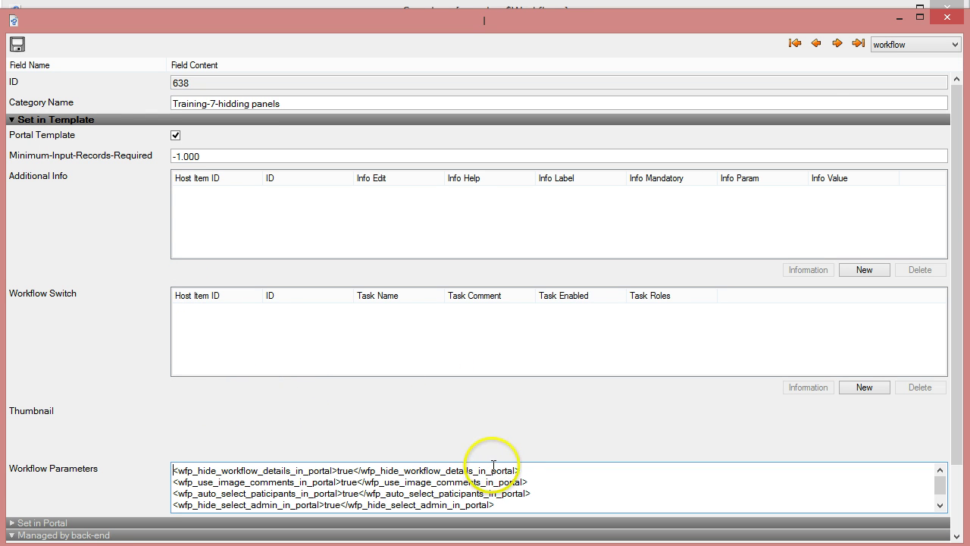
{"action": "left_click", "coordinate": [946, 18]}
Switch to the Cumulus Sites page in Firefox and log in with the account's user name and password
{"action": "key", "text": "alt+Tab"}
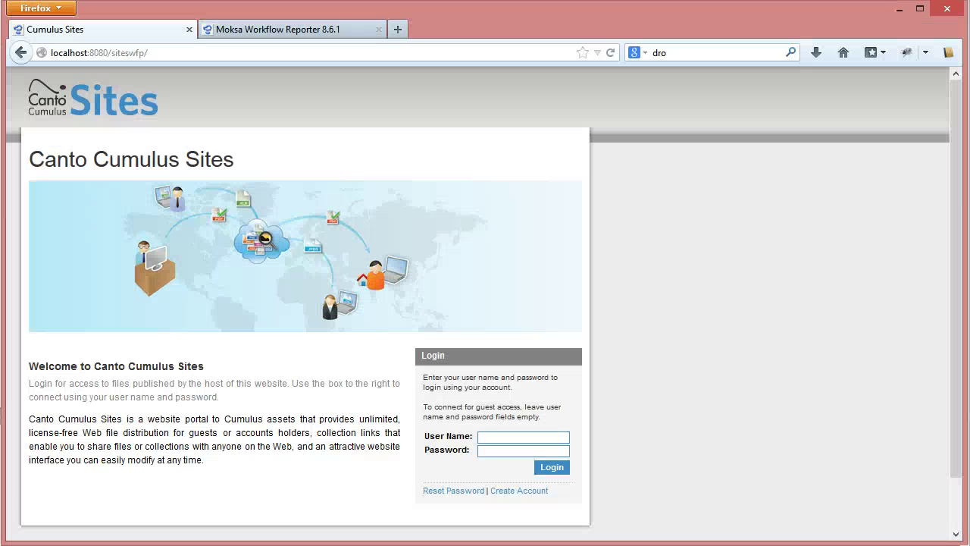
{"action": "left_click", "coordinate": [494, 439]}
{"action": "left_click", "coordinate": [493, 448]}
{"action": "left_click", "coordinate": [488, 449]}
{"action": "type", "text": "••"}
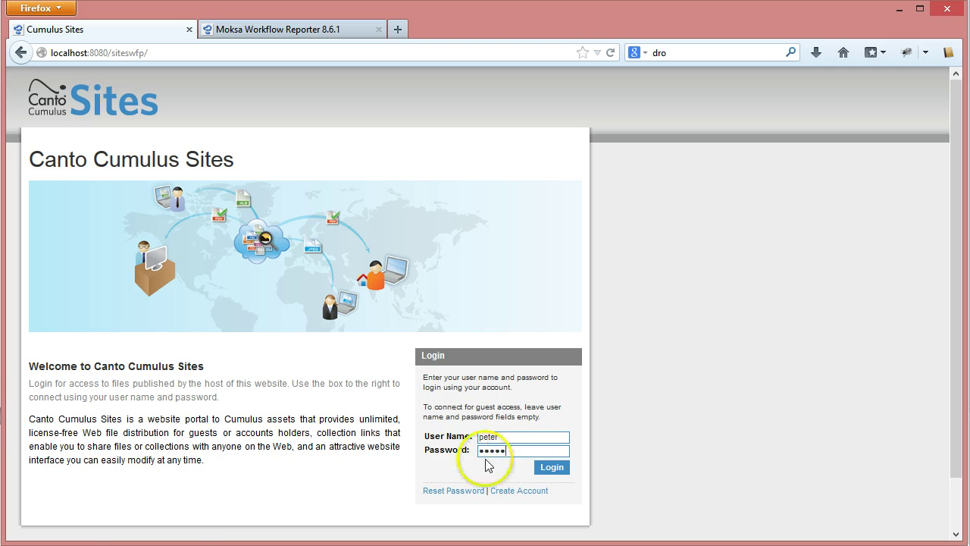
{"action": "left_click", "coordinate": [551, 467]}
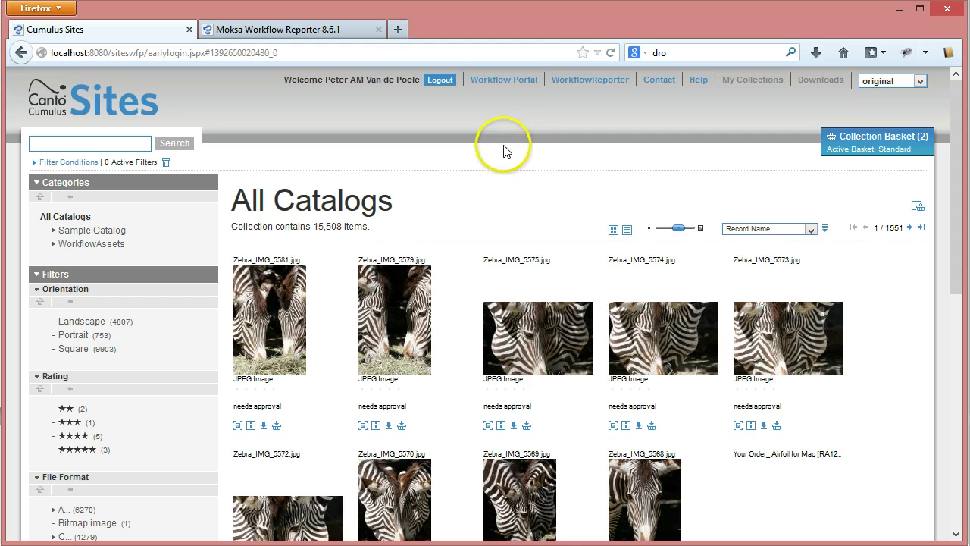
Open the Workflow Portal and start a workflow configuration from the Training-7-hidding panels template
{"action": "left_click", "coordinate": [509, 80]}
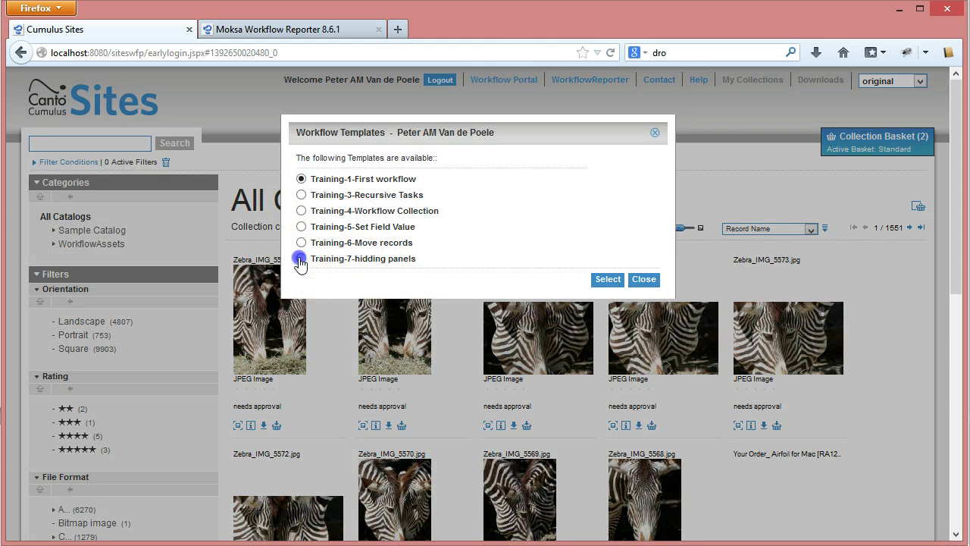
{"action": "left_click", "coordinate": [300, 259]}
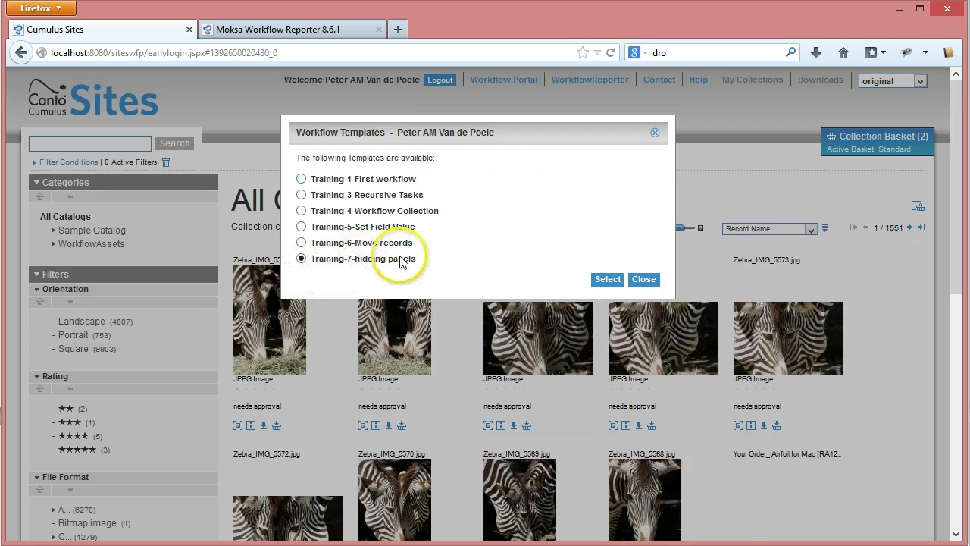
{"action": "left_click", "coordinate": [607, 279]}
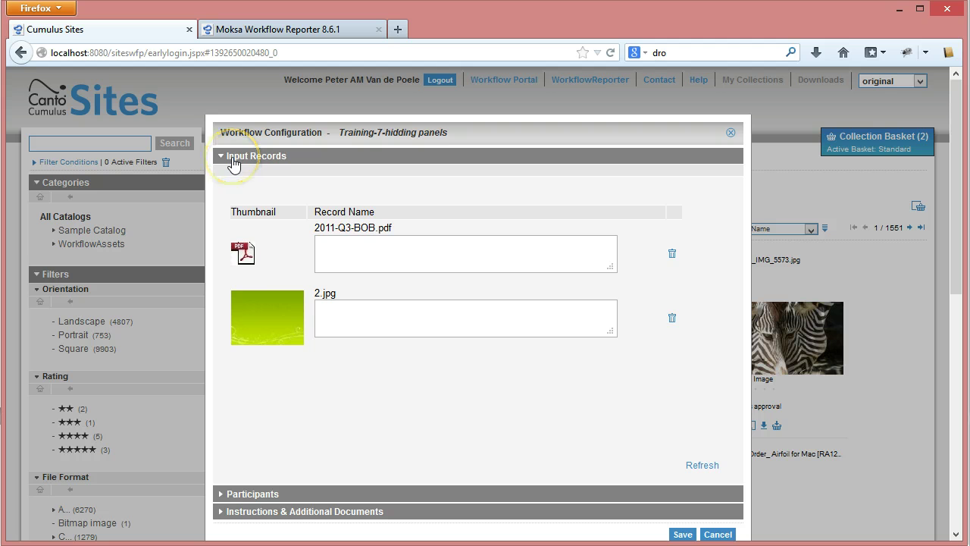
Examine the Instructions & Additional Documents and Participants panels of the workflow configuration
{"action": "left_click", "coordinate": [248, 514]}
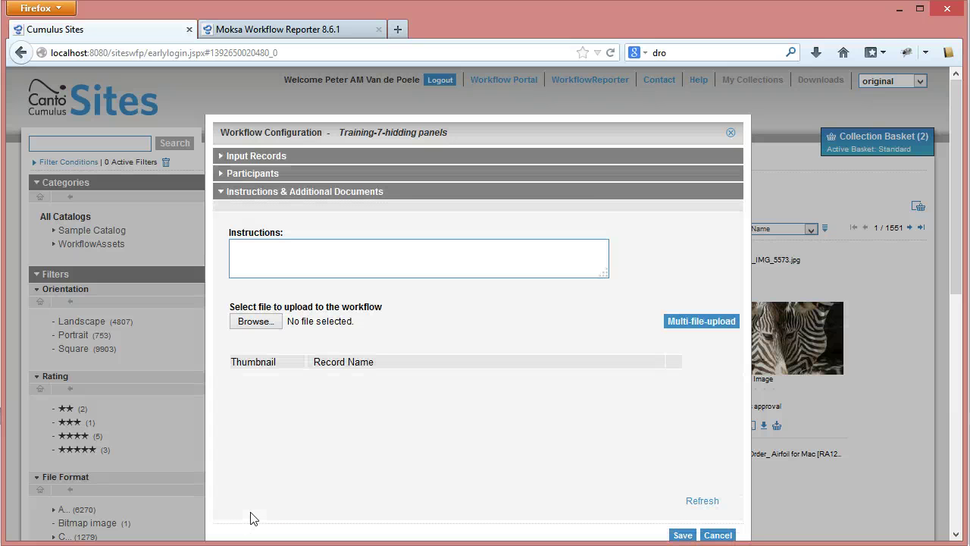
{"action": "left_click", "coordinate": [245, 194]}
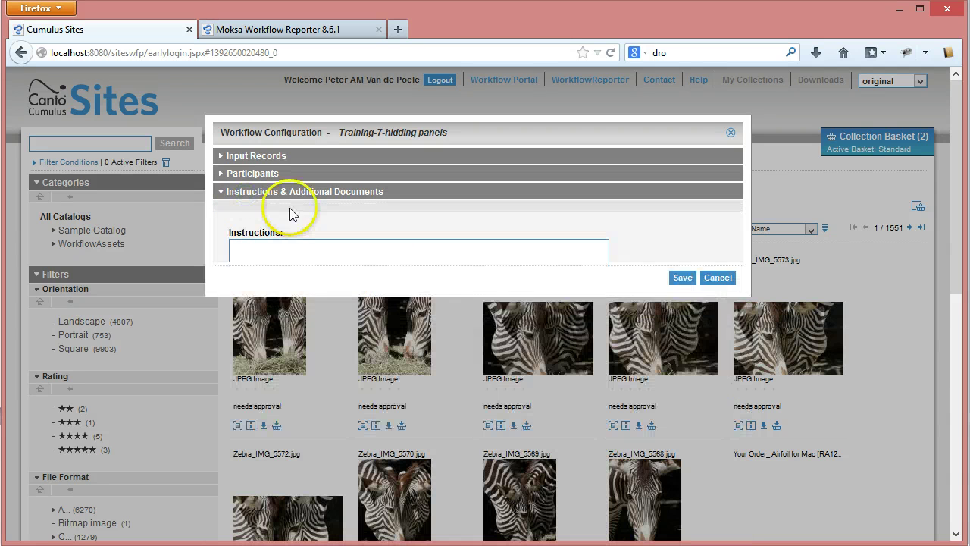
{"action": "left_click", "coordinate": [250, 175]}
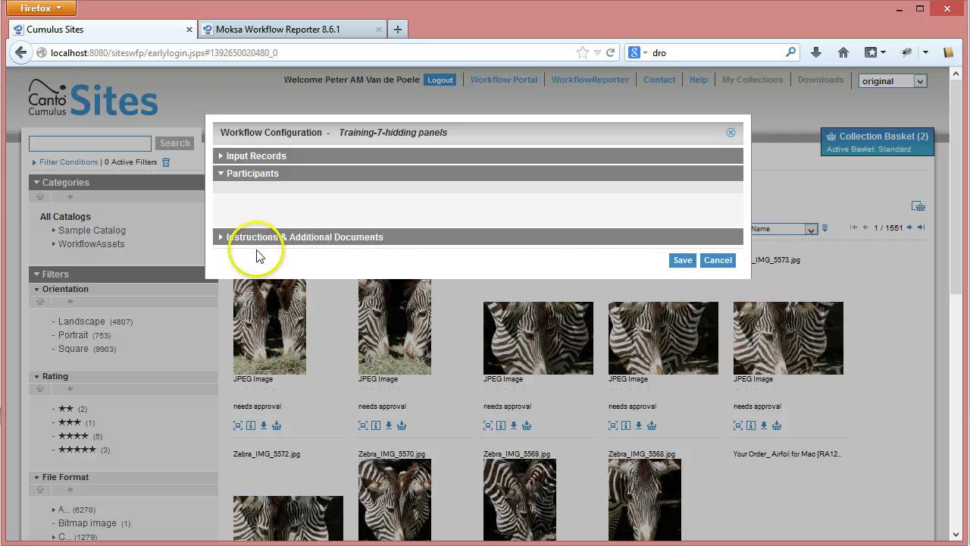
{"action": "left_click", "coordinate": [251, 235]}
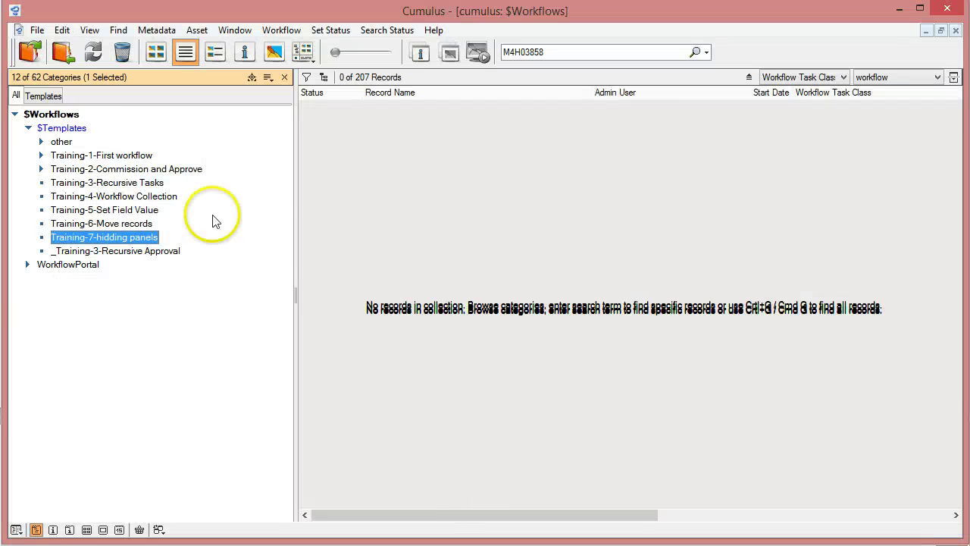
Set wfp_hide_additional_instructions_in_portal to true in the Workflow Parameters of the Training-7-hidding panels category and save the category information
{"action": "right_click", "coordinate": [131, 241]}
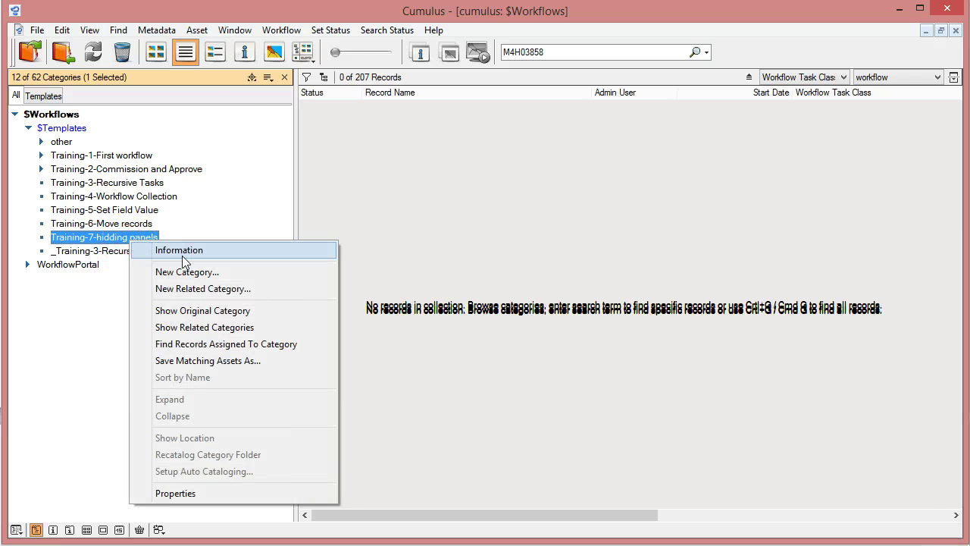
{"action": "left_click", "coordinate": [182, 255]}
{"action": "left_click", "coordinate": [909, 46]}
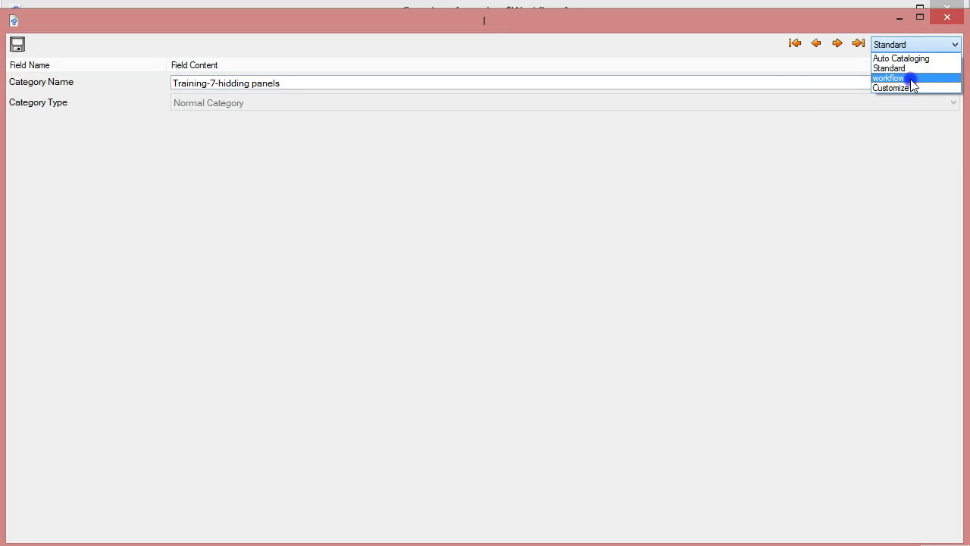
{"action": "left_click", "coordinate": [910, 79]}
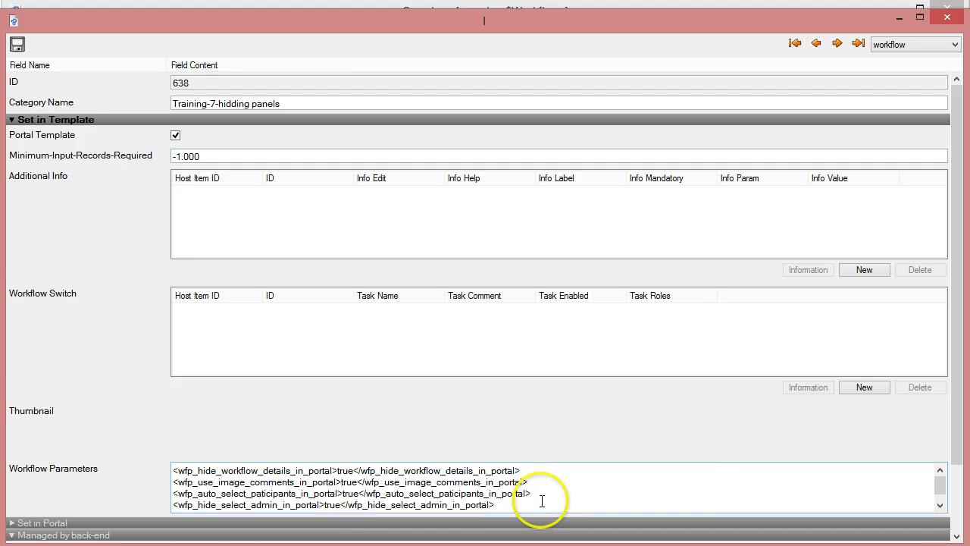
{"action": "scroll", "coordinate": [730, 494], "scroll_direction": "down", "scroll_amount": 1}
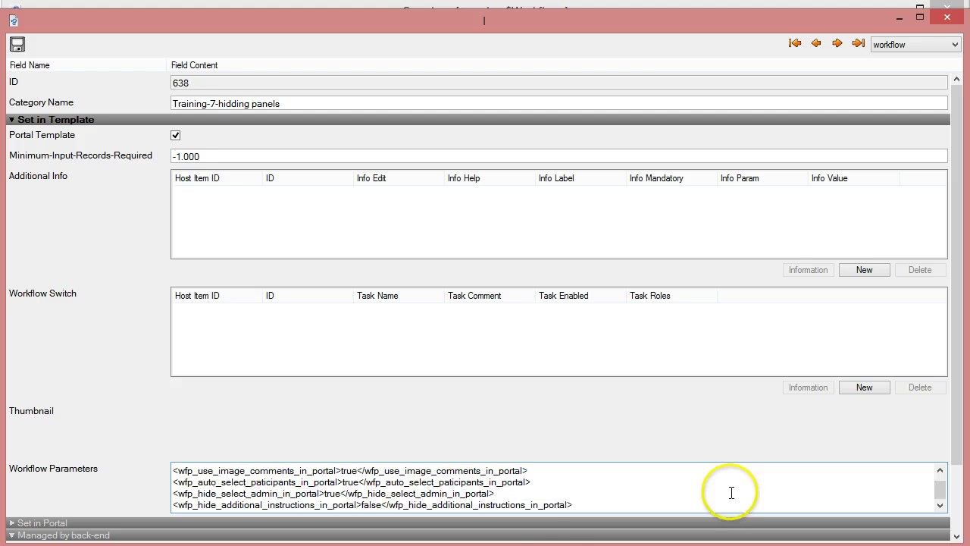
{"action": "left_click", "coordinate": [367, 505]}
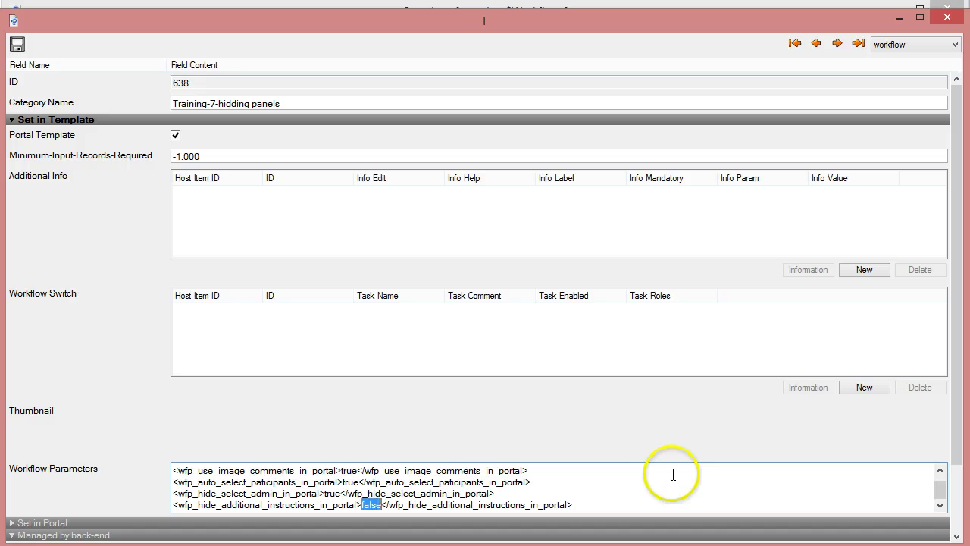
{"action": "type", "text": "true"}
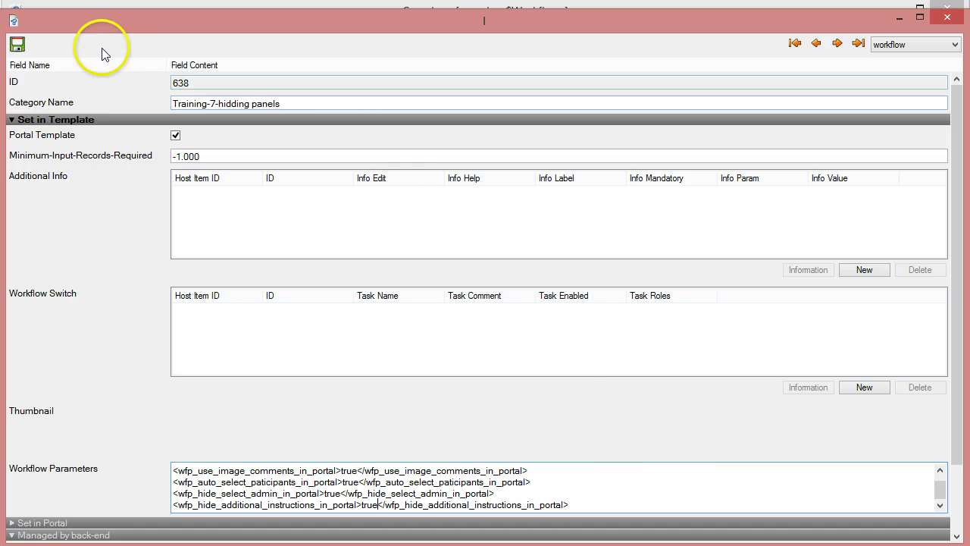
{"action": "left_click", "coordinate": [17, 44]}
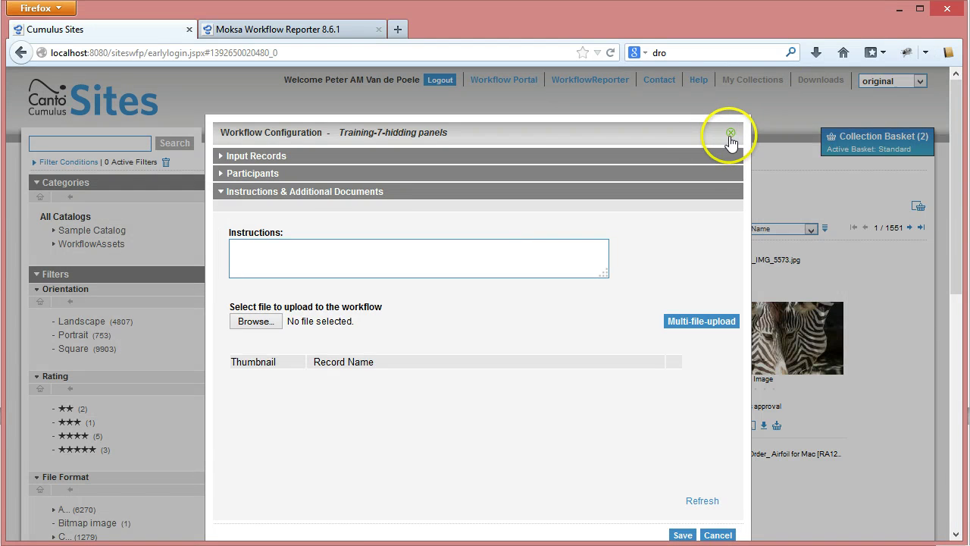
Switch to Cumulus Sites in Firefox, close the open workflow configuration and log in again with the account's user name and password
{"action": "left_click", "coordinate": [730, 135]}
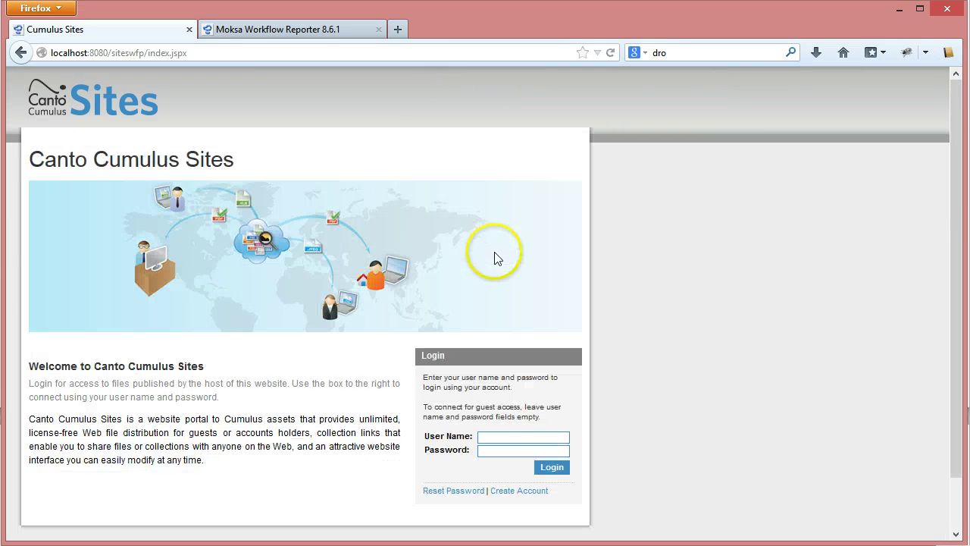
{"action": "left_click", "coordinate": [502, 438]}
{"action": "left_click", "coordinate": [505, 452]}
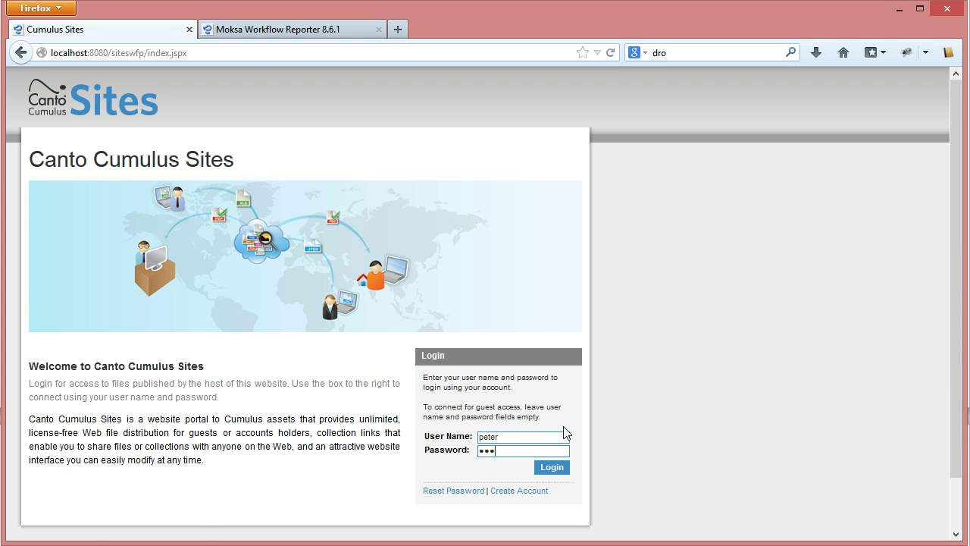
{"action": "left_click", "coordinate": [554, 468]}
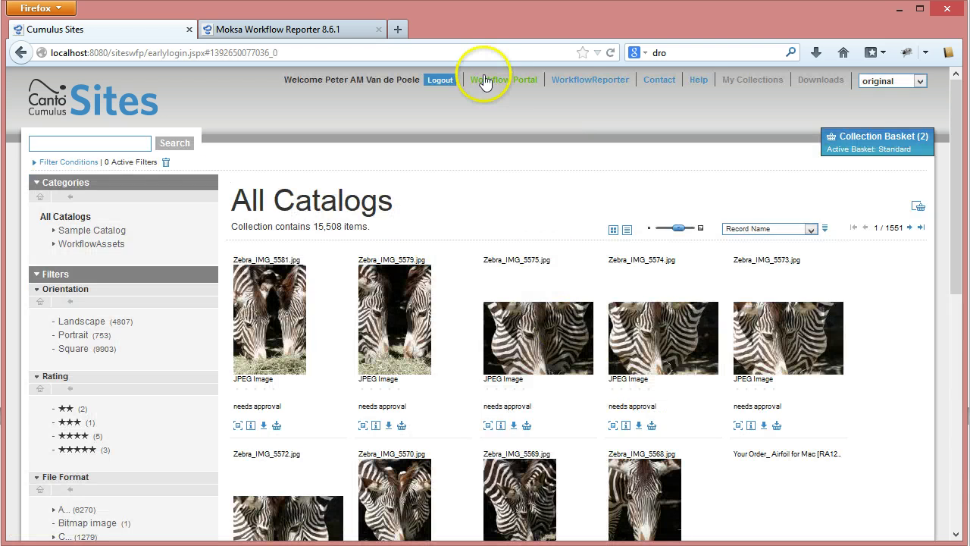
Start a Training-7-hidding panels workflow configuration in the Workflow Portal and examine its Participants panel
{"action": "left_click", "coordinate": [490, 82]}
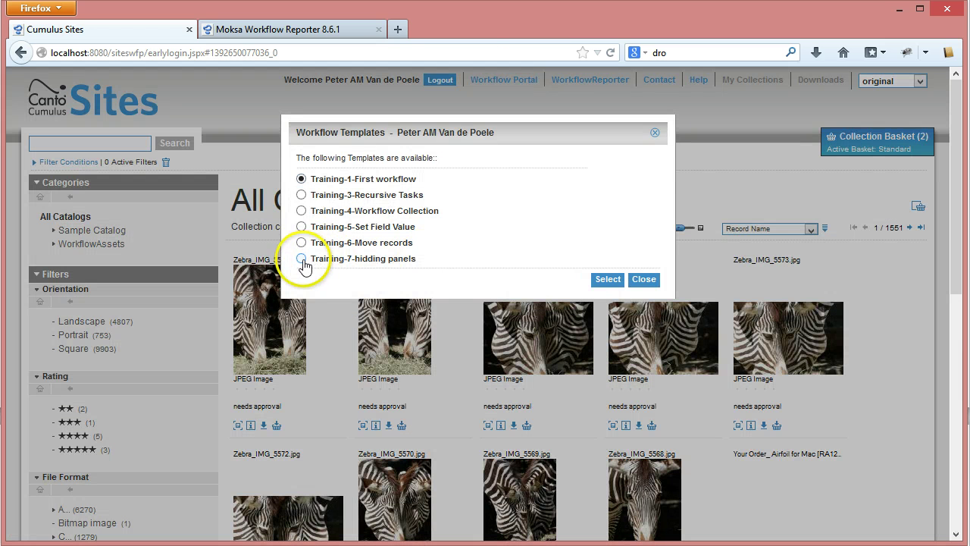
{"action": "left_click", "coordinate": [300, 258]}
{"action": "left_click", "coordinate": [603, 280]}
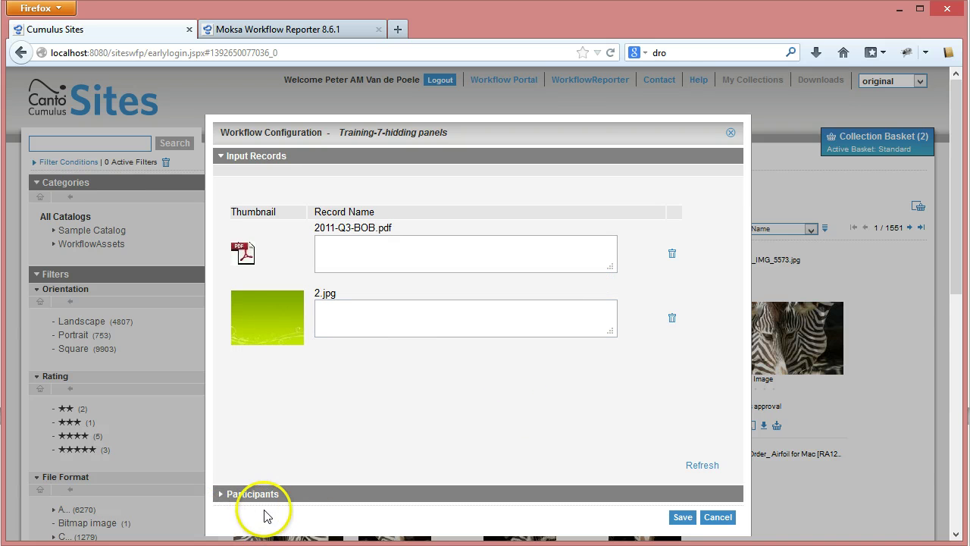
{"action": "left_click", "coordinate": [221, 495]}
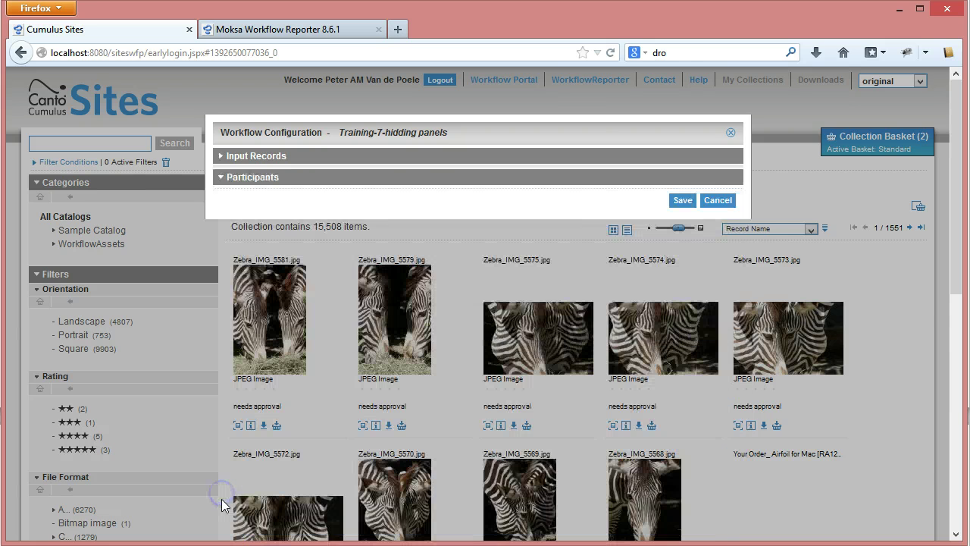
{"action": "left_click", "coordinate": [234, 287]}
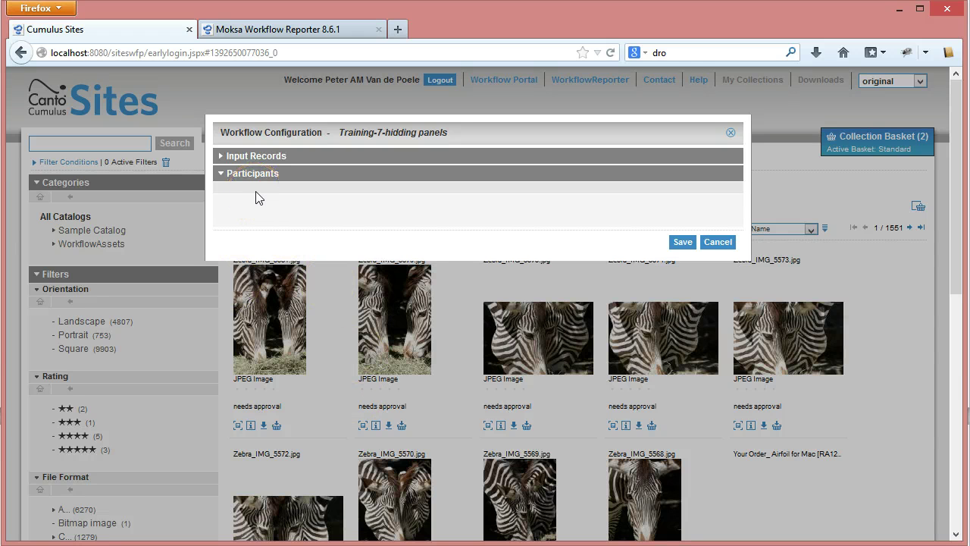
{"action": "left_click", "coordinate": [232, 215]}
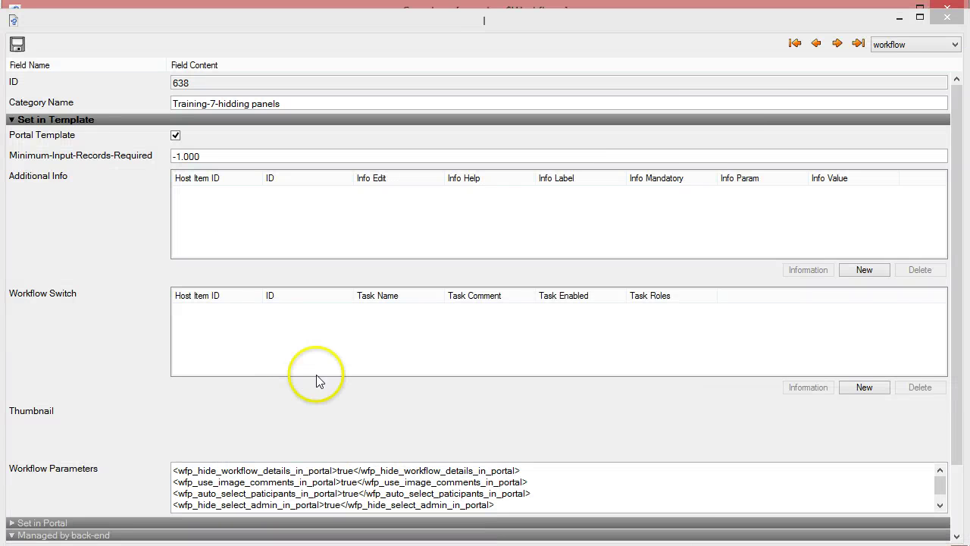
Back in Cumulus, close the category information and open the Training-7-hidding panels workflow graph in an enlarged window
{"action": "left_click", "coordinate": [947, 16]}
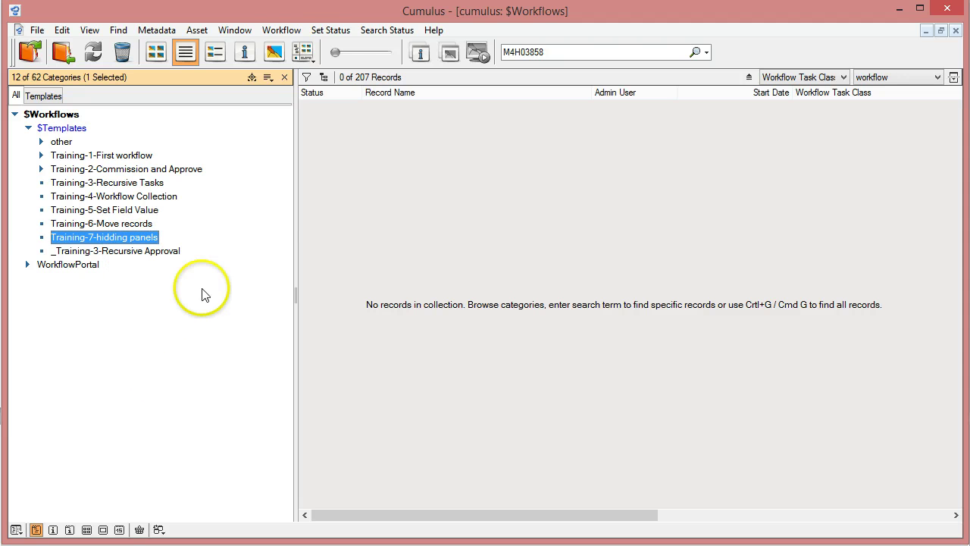
{"action": "left_click", "coordinate": [280, 30]}
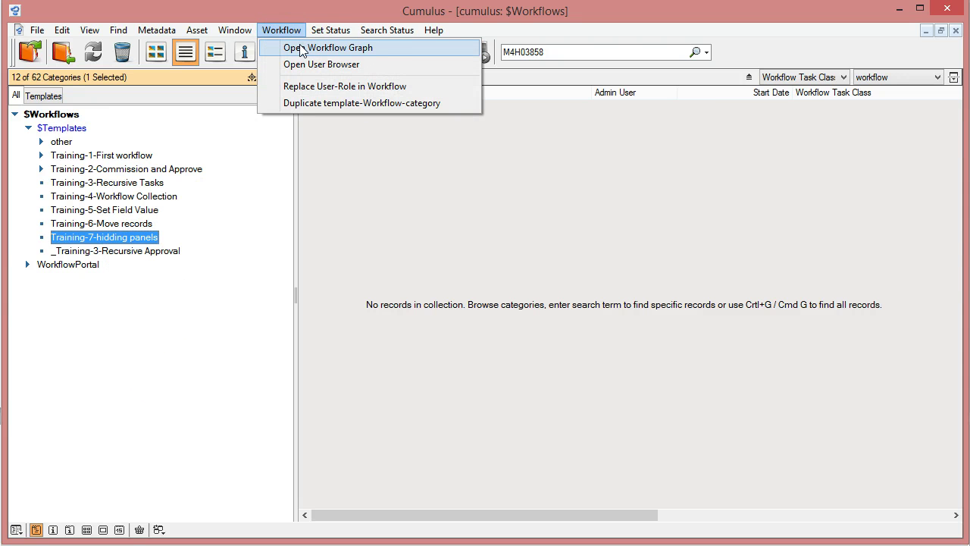
{"action": "left_click", "coordinate": [303, 48]}
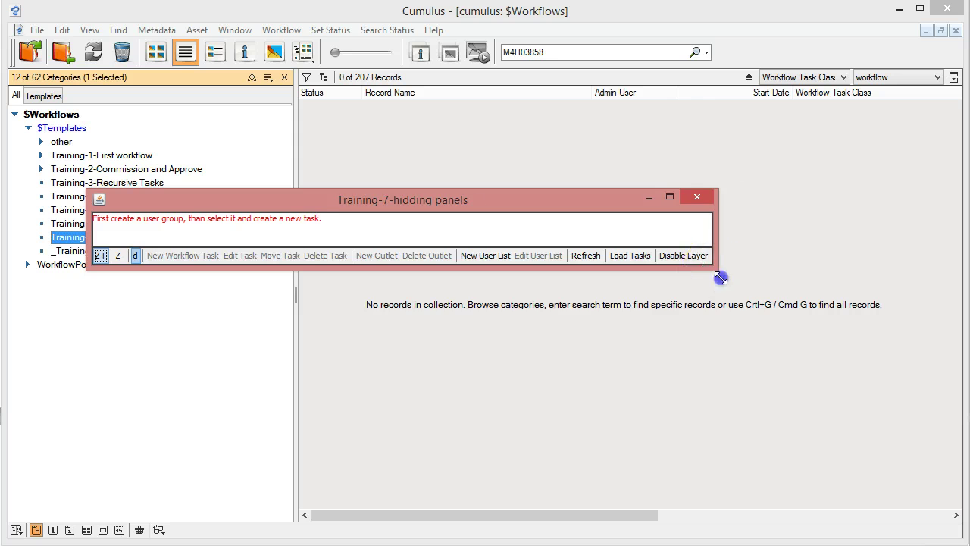
{"action": "left_click_drag", "start_coordinate": [723, 274], "coordinate": [791, 401]}
{"action": "left_click_drag", "start_coordinate": [218, 196], "coordinate": [353, 194]}
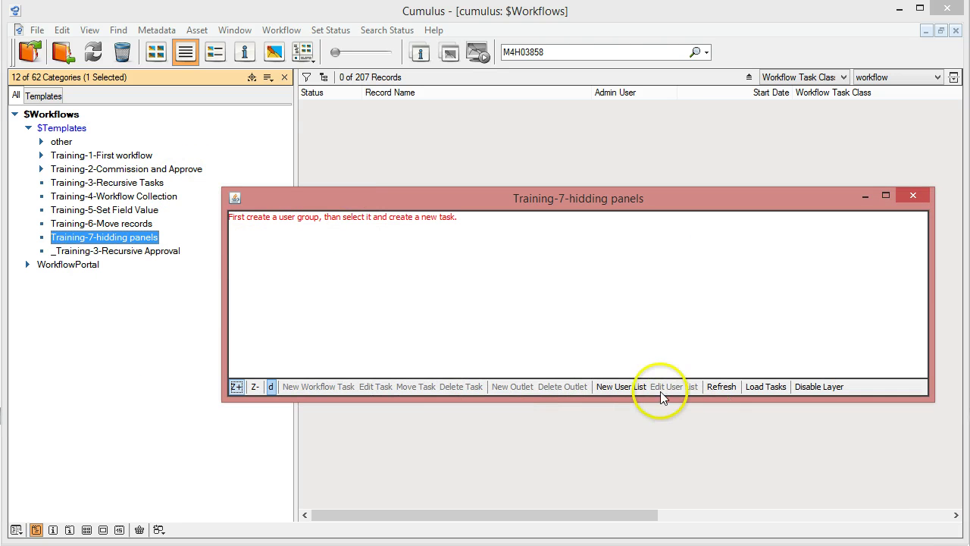
Create a user list containing the Design group in the workflow graph and save it
{"action": "left_click", "coordinate": [615, 387]}
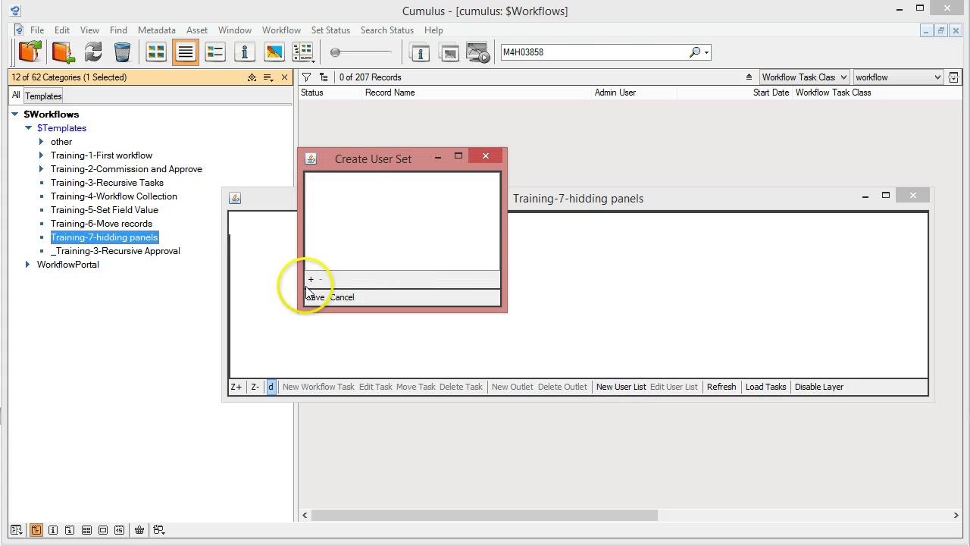
{"action": "left_click", "coordinate": [310, 279]}
{"action": "left_click", "coordinate": [267, 187]}
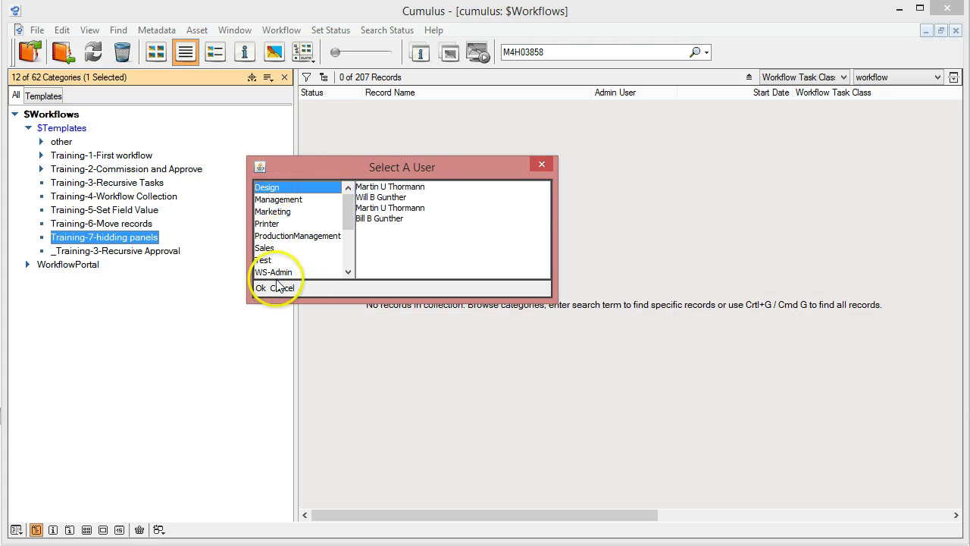
{"action": "left_click", "coordinate": [260, 288]}
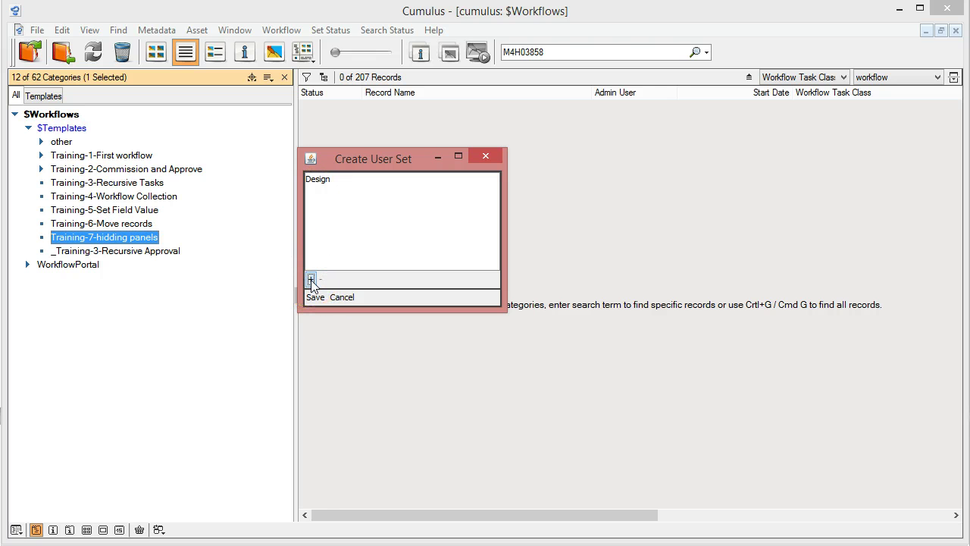
{"action": "left_click", "coordinate": [315, 297]}
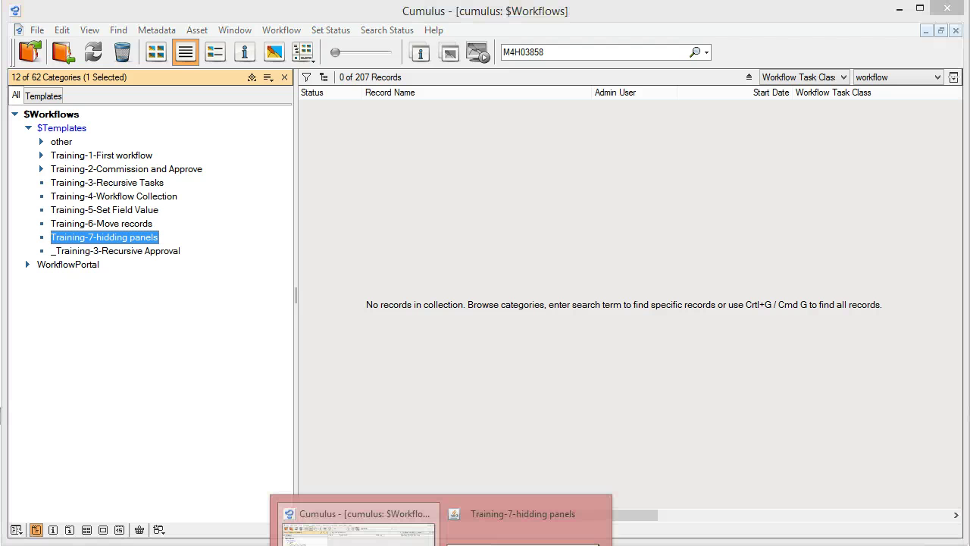
Add a CommissionTask named Create Flyer to the Design user list and bring the workflow graph back to the front
{"action": "left_click", "coordinate": [508, 513]}
{"action": "left_click", "coordinate": [276, 317]}
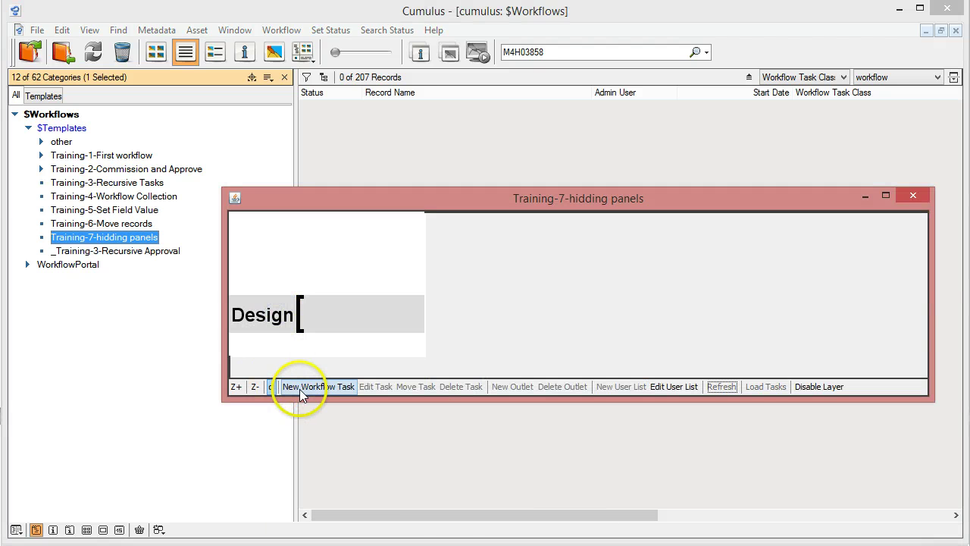
{"action": "left_click", "coordinate": [299, 389]}
{"action": "left_click", "coordinate": [339, 417]}
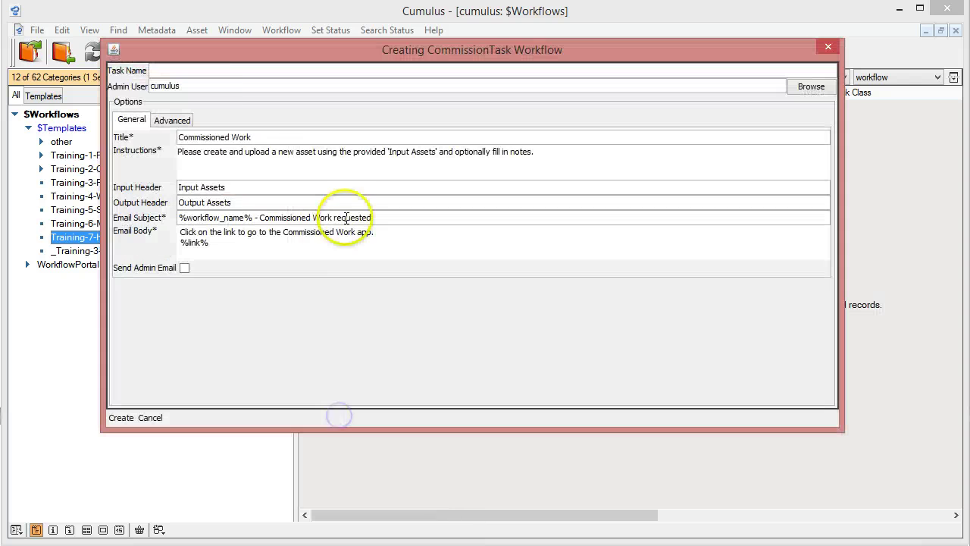
{"action": "left_click", "coordinate": [244, 72]}
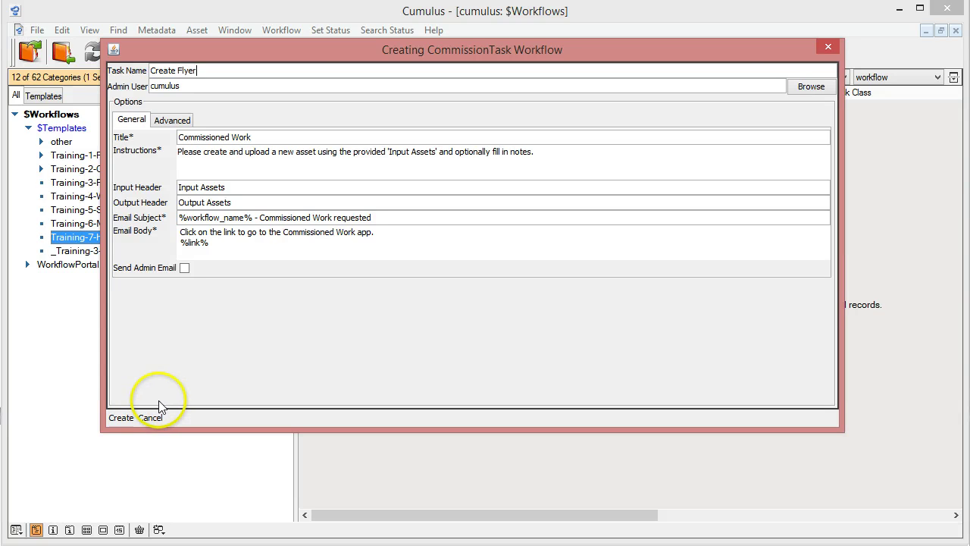
{"action": "left_click", "coordinate": [120, 417]}
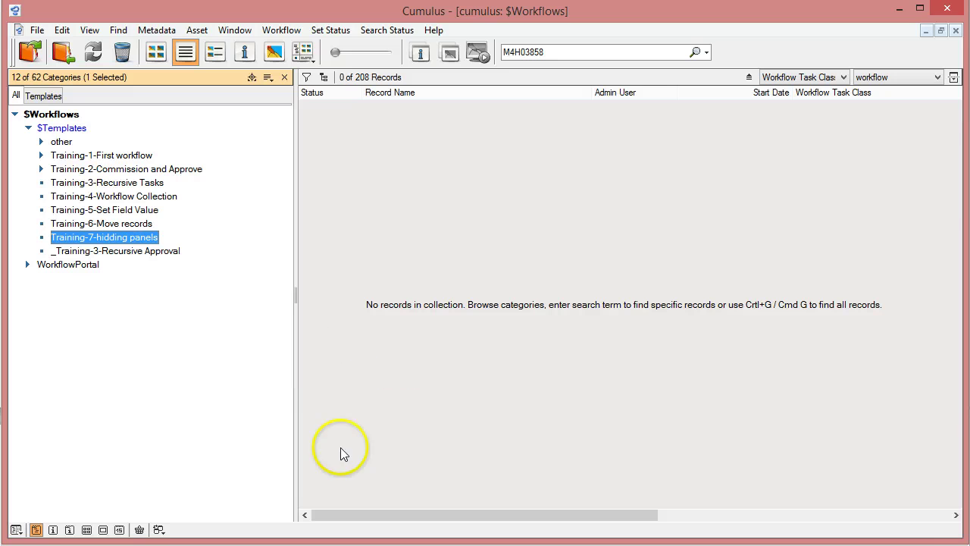
{"action": "left_click", "coordinate": [441, 545]}
{"action": "left_click", "coordinate": [522, 539]}
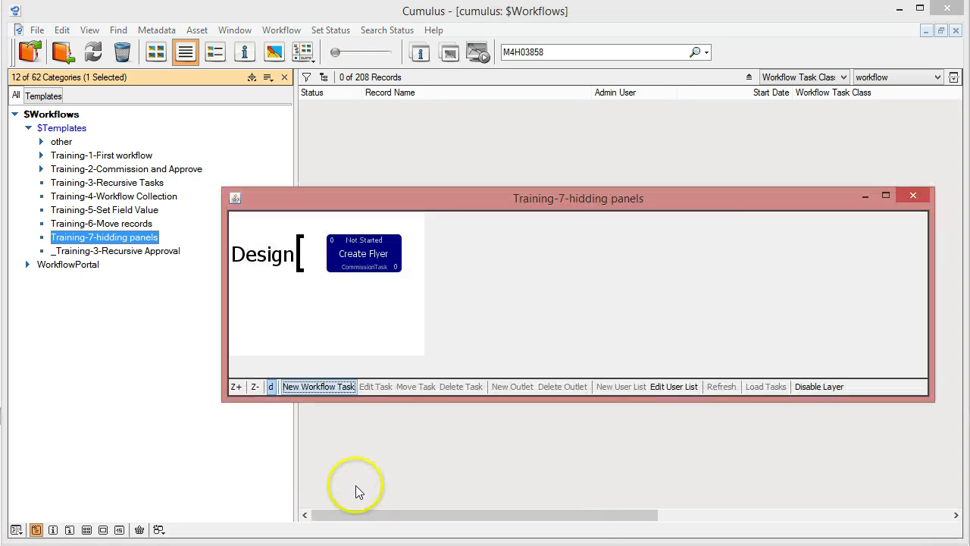
{"action": "left_click", "coordinate": [258, 256]}
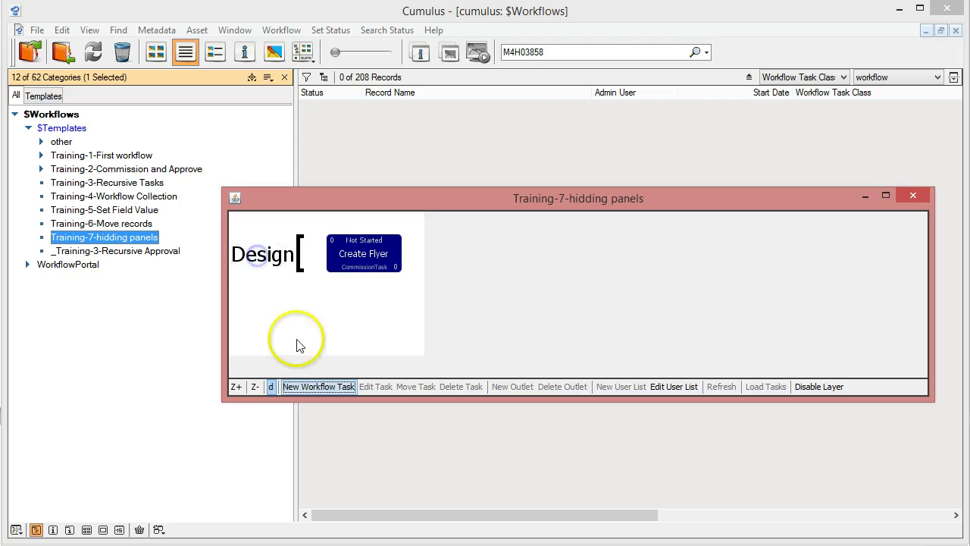
{"action": "left_click", "coordinate": [295, 386]}
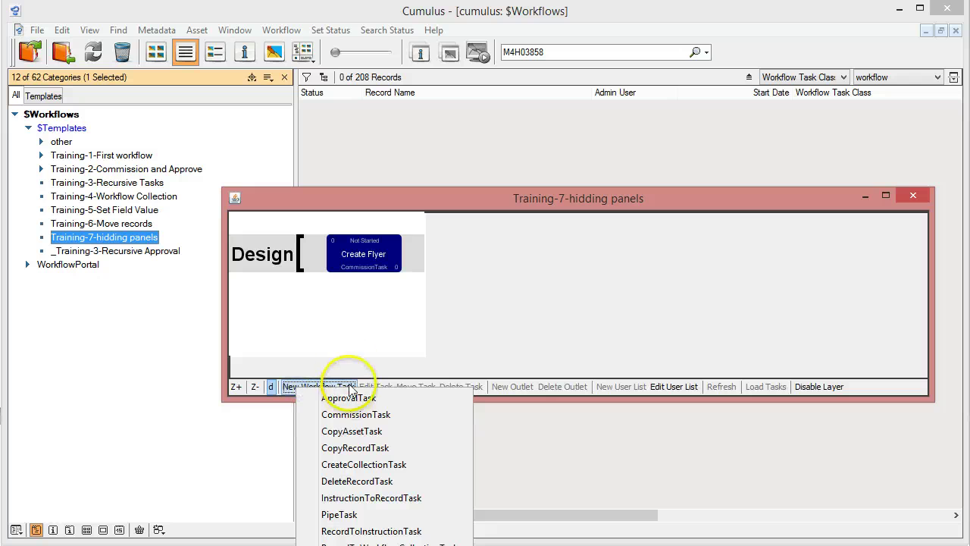
{"action": "left_click", "coordinate": [492, 333]}
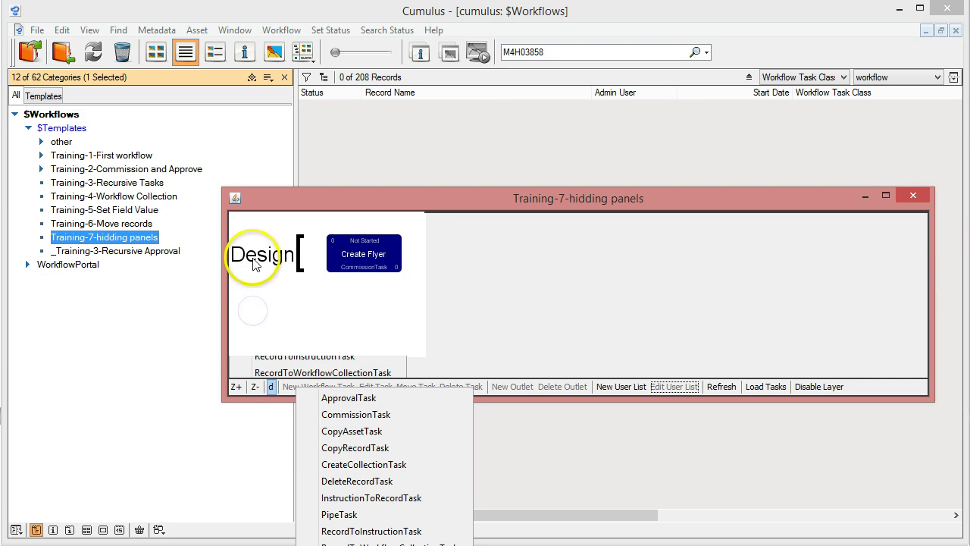
{"action": "left_click", "coordinate": [263, 301]}
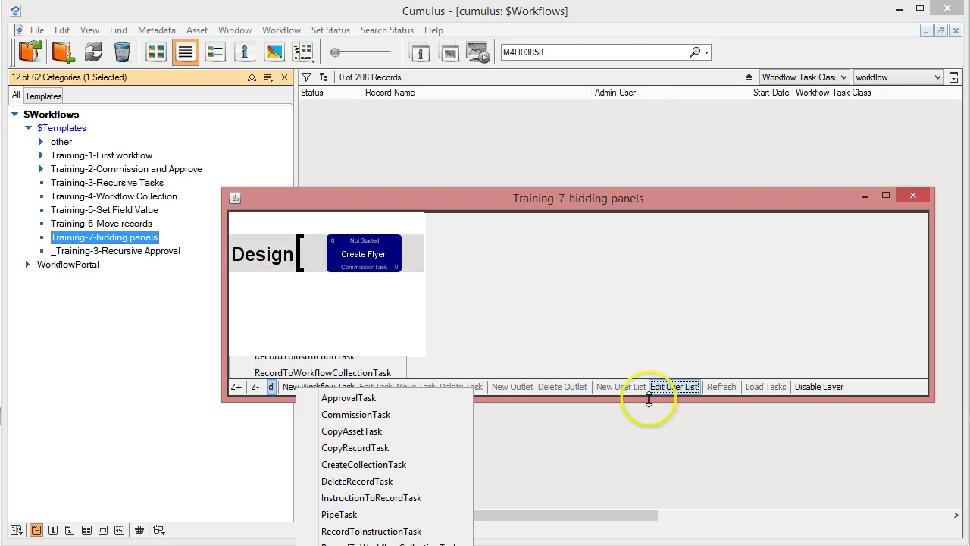
{"action": "left_click", "coordinate": [366, 320]}
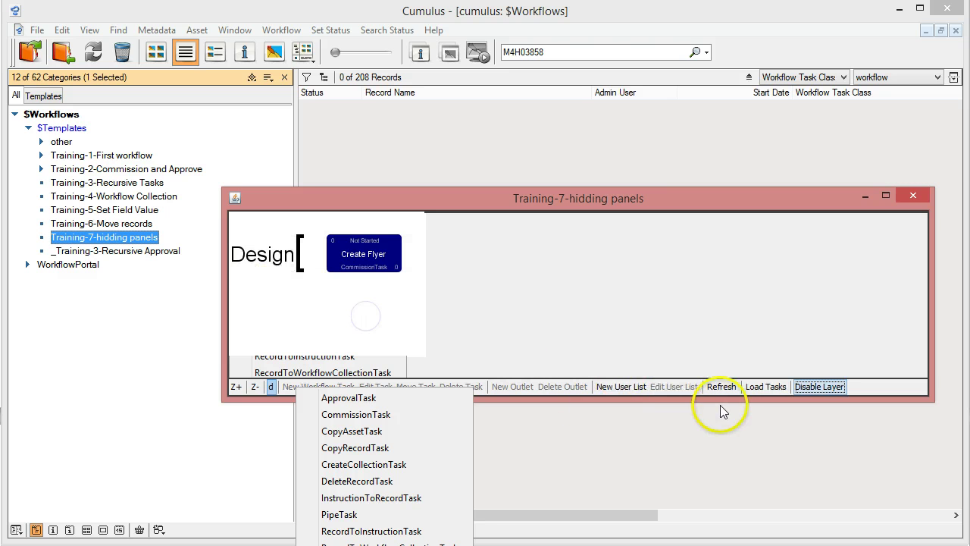
Create a user list containing the Marketing group, save it, and bring the workflow graph back to the front
{"action": "left_click", "coordinate": [615, 386]}
{"action": "left_click", "coordinate": [313, 289]}
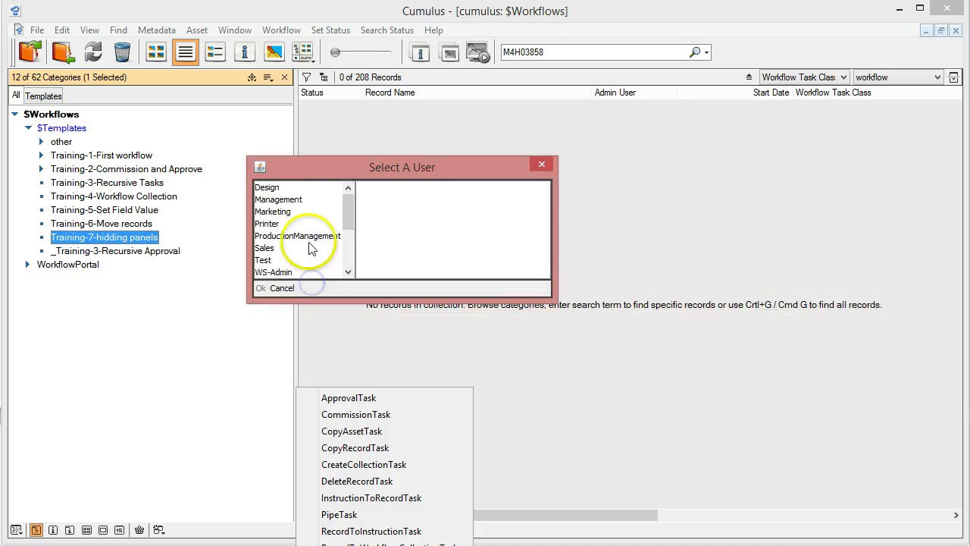
{"action": "left_click", "coordinate": [284, 211]}
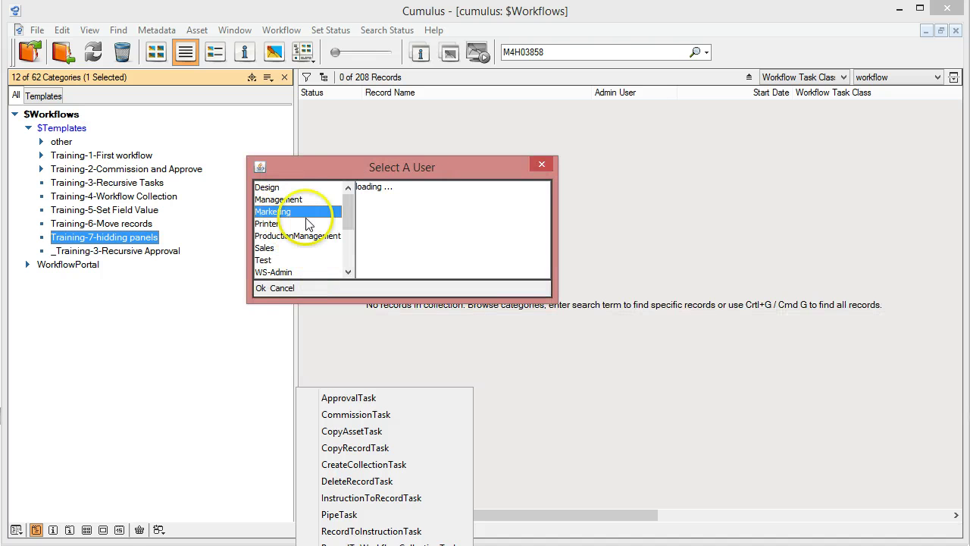
{"action": "left_click", "coordinate": [262, 287]}
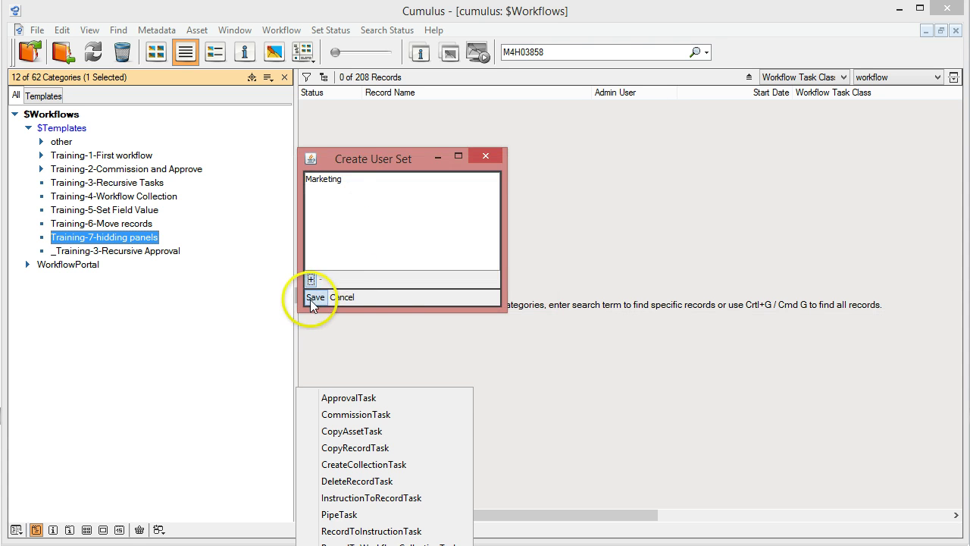
{"action": "left_click", "coordinate": [312, 297]}
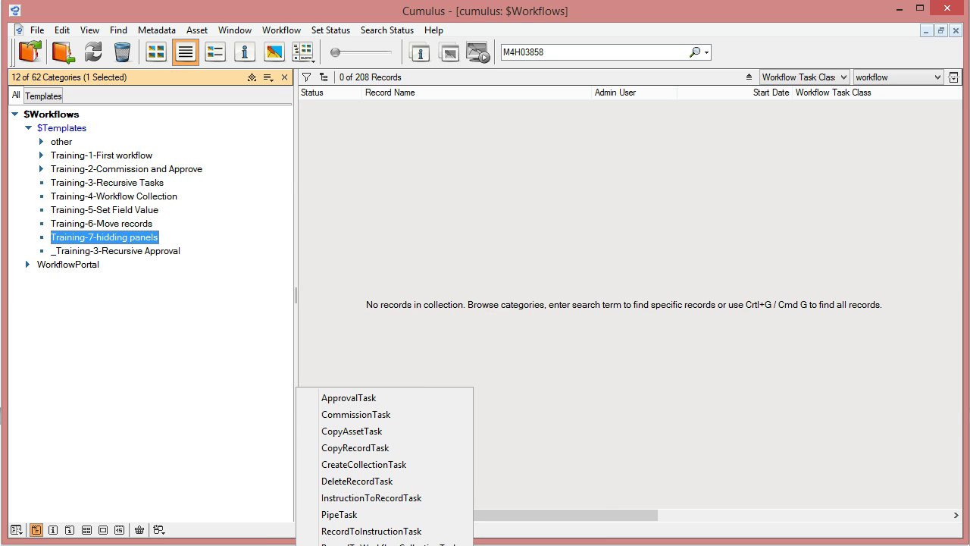
{"action": "left_click", "coordinate": [531, 523]}
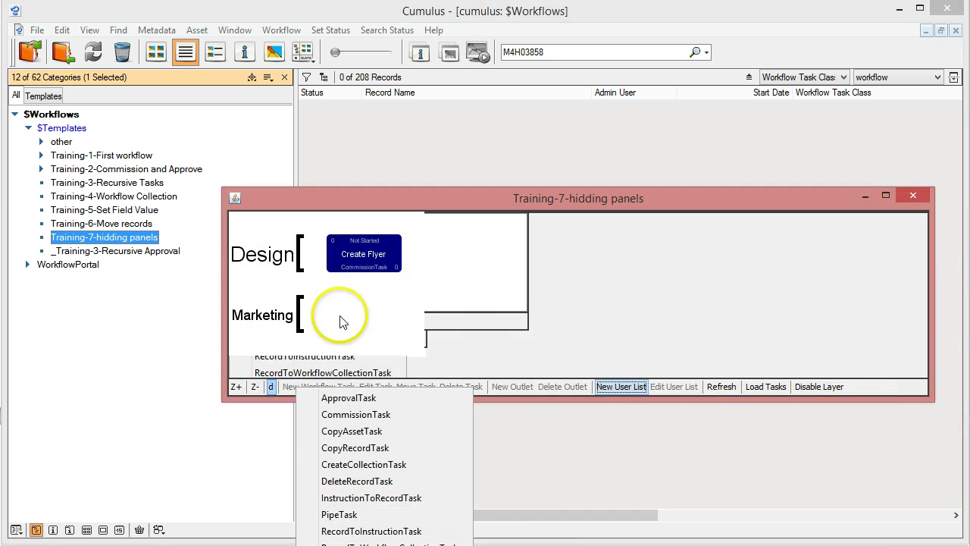
Add an ApprovalTask named Approve flyer to the Marketing user list and return to the workflow graph
{"action": "left_click", "coordinate": [286, 317]}
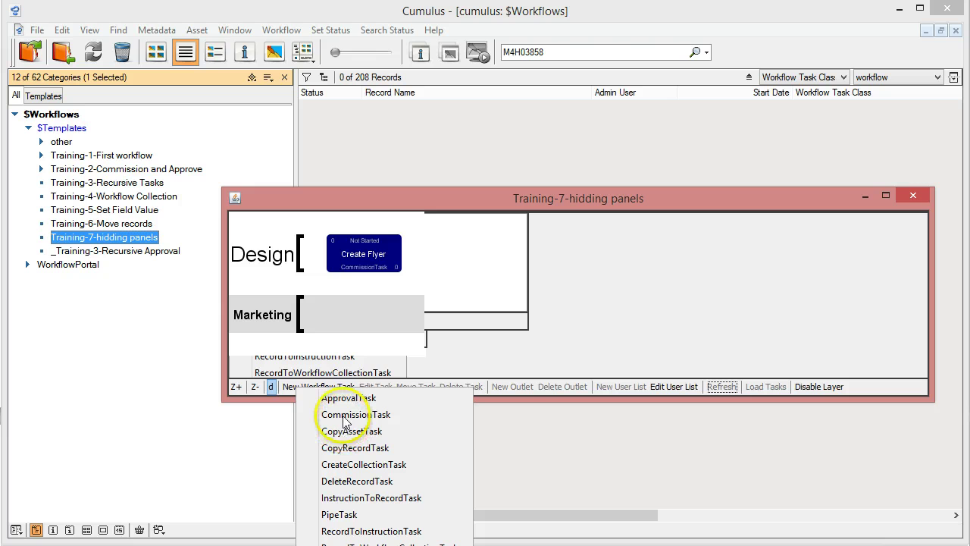
{"action": "left_click", "coordinate": [345, 398]}
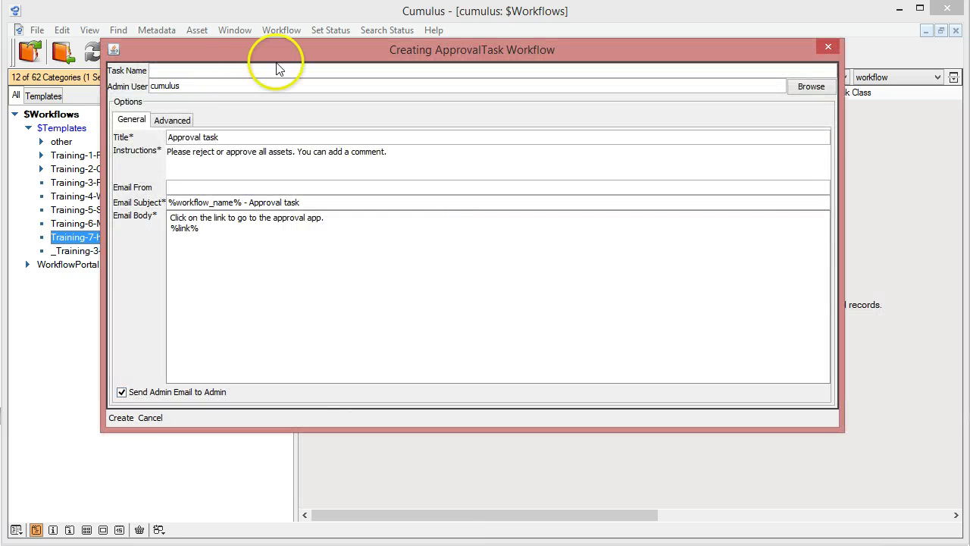
{"action": "left_click", "coordinate": [225, 77]}
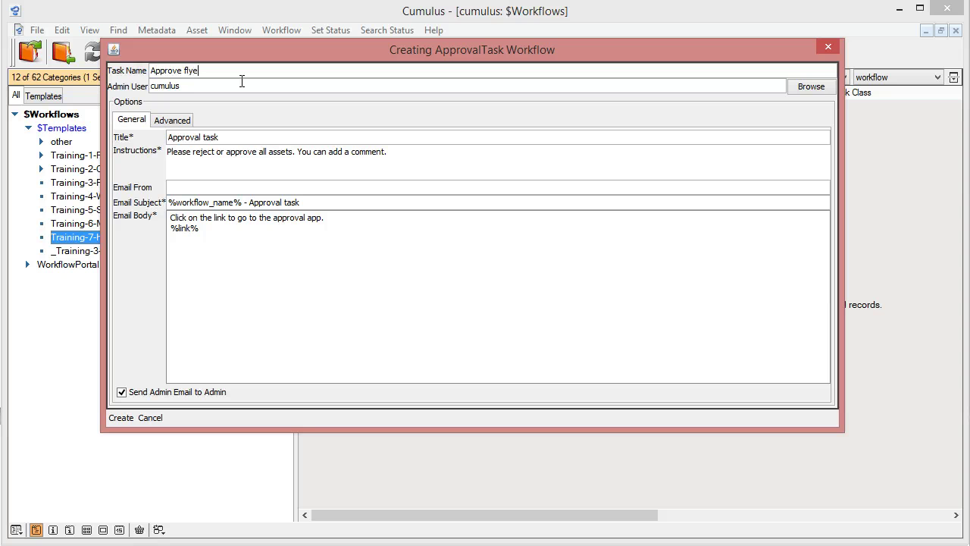
{"action": "left_click", "coordinate": [122, 418]}
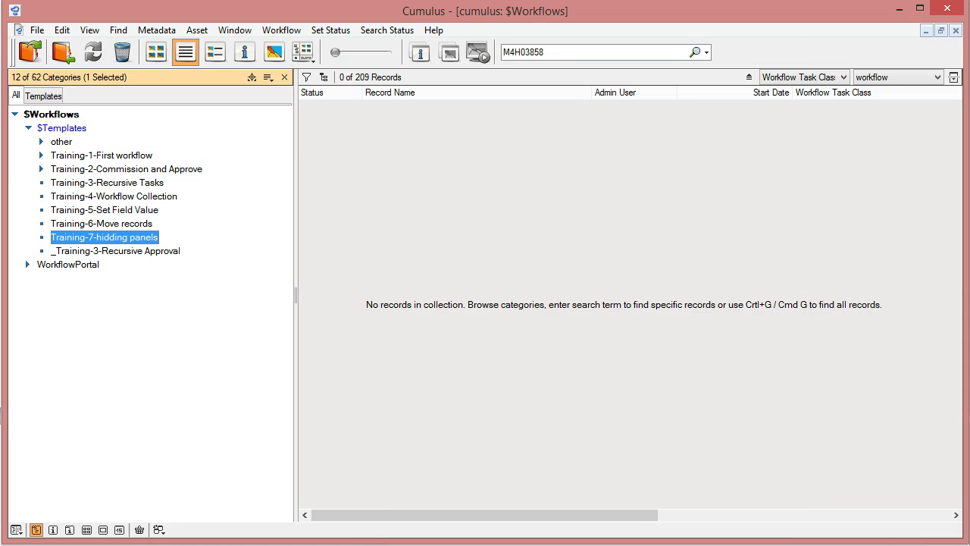
{"action": "left_click", "coordinate": [519, 522]}
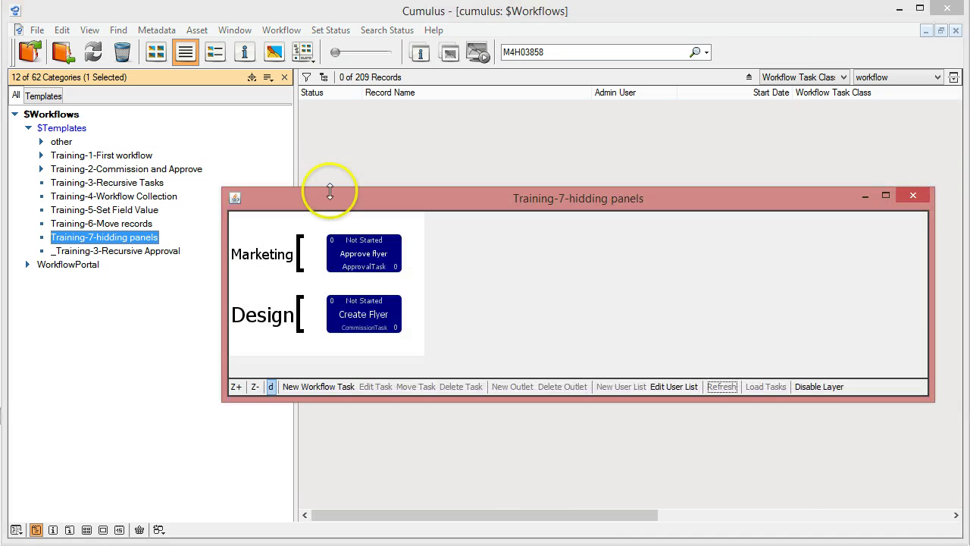
Connect the Create Flyer task to the Approve flyer task with an Uploaded outlet, and close the workflow graph
{"action": "left_click", "coordinate": [347, 298]}
{"action": "left_click", "coordinate": [513, 386]}
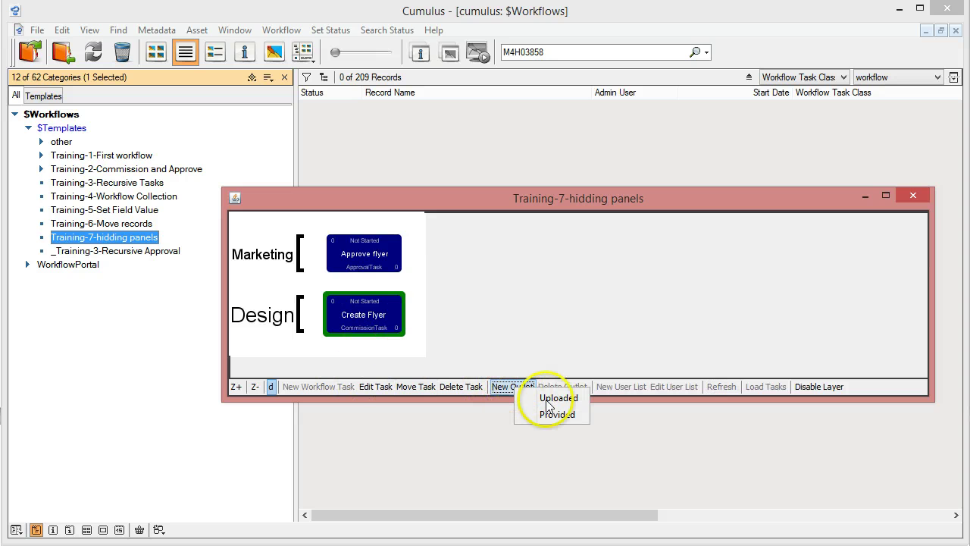
{"action": "left_click", "coordinate": [554, 399]}
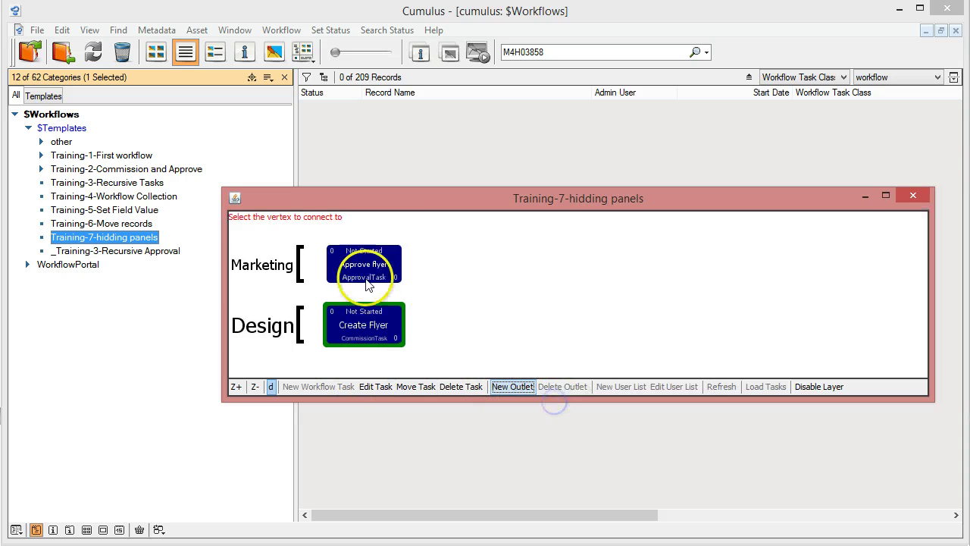
{"action": "left_click", "coordinate": [366, 277]}
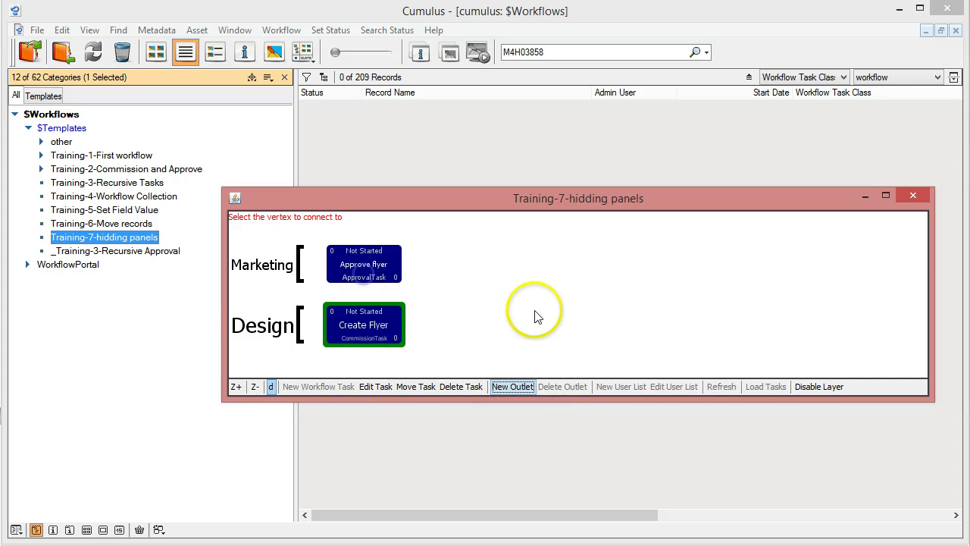
{"action": "left_click", "coordinate": [518, 388]}
{"action": "left_click", "coordinate": [555, 396]}
{"action": "left_click", "coordinate": [360, 264]}
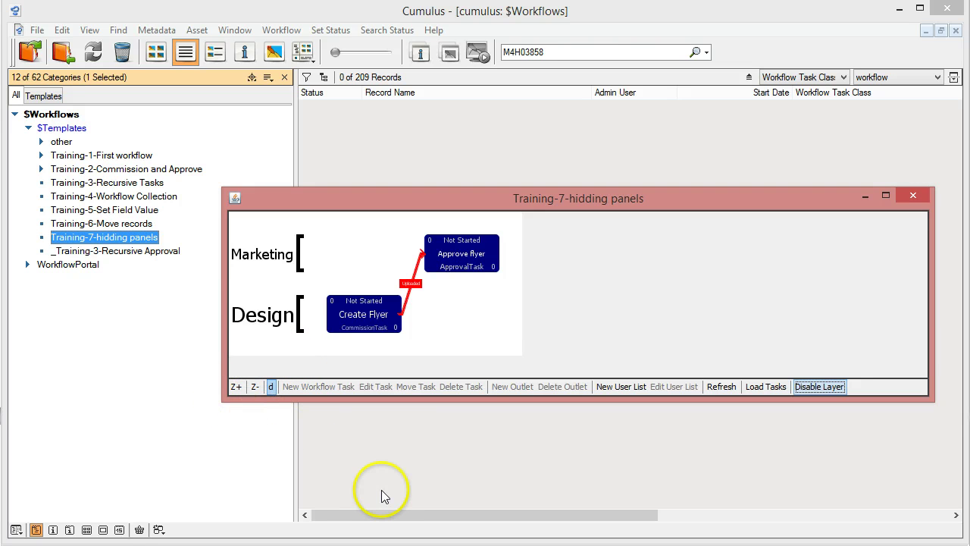
{"action": "left_click", "coordinate": [917, 196]}
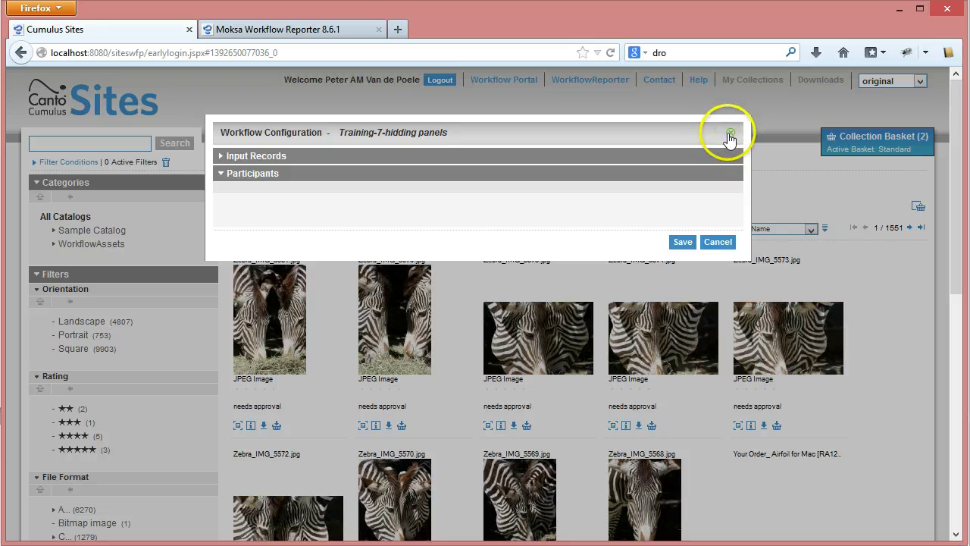
In Cumulus Sites in Firefox, discard the open configuration, start a new Training-7-hidding panels workflow configuration and expand its Participants panel
{"action": "left_click", "coordinate": [727, 133]}
{"action": "left_click", "coordinate": [524, 83]}
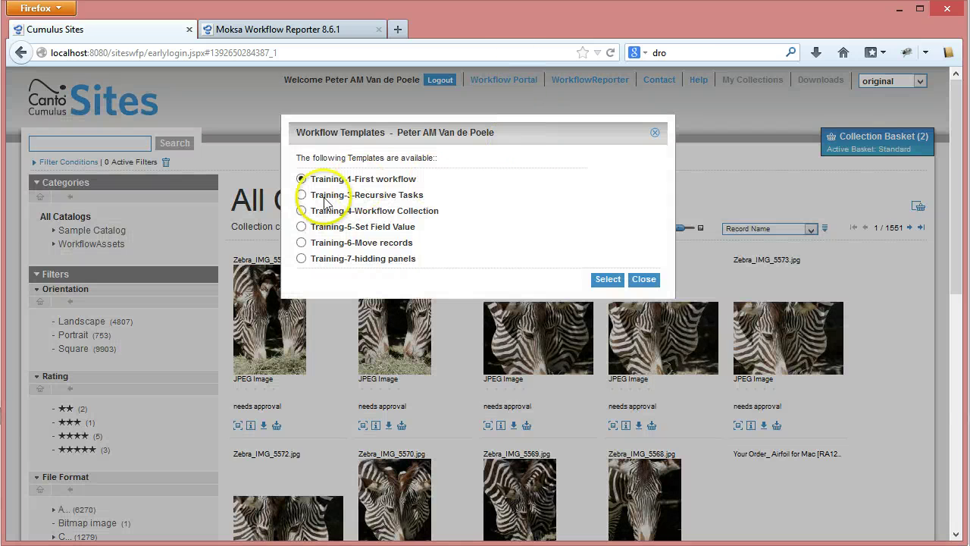
{"action": "left_click", "coordinate": [302, 258]}
{"action": "left_click", "coordinate": [608, 279]}
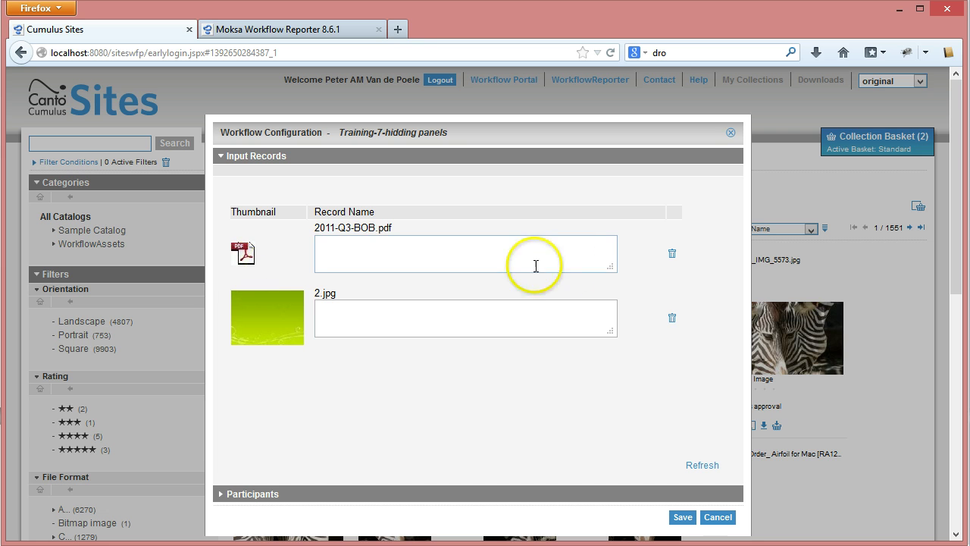
{"action": "left_click", "coordinate": [250, 494]}
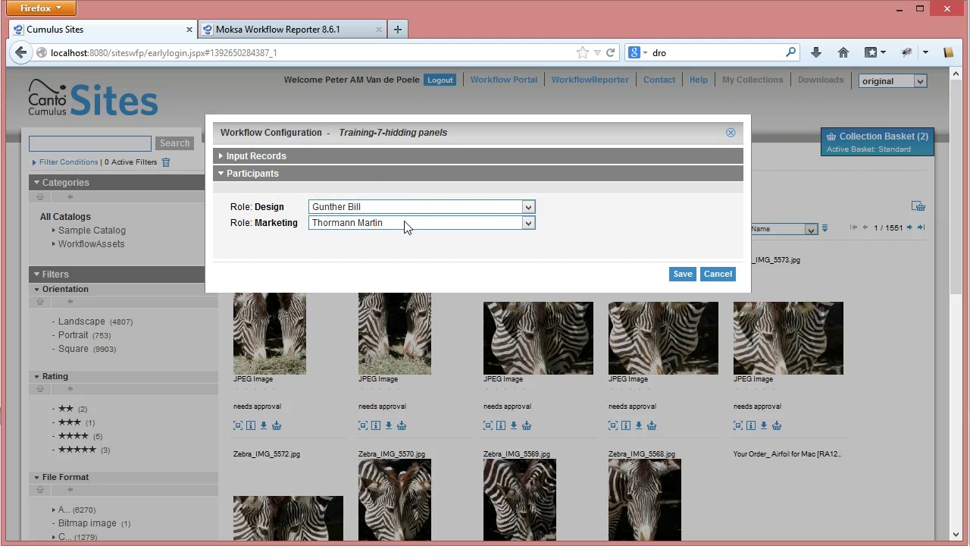
Examine the user choices for the Design and Marketing roles in the Participants panel, and review the Input Records panel
{"action": "left_click", "coordinate": [527, 207]}
{"action": "left_click", "coordinate": [527, 207]}
{"action": "left_click", "coordinate": [529, 222]}
{"action": "left_click", "coordinate": [568, 227]}
{"action": "left_click", "coordinate": [222, 157]}
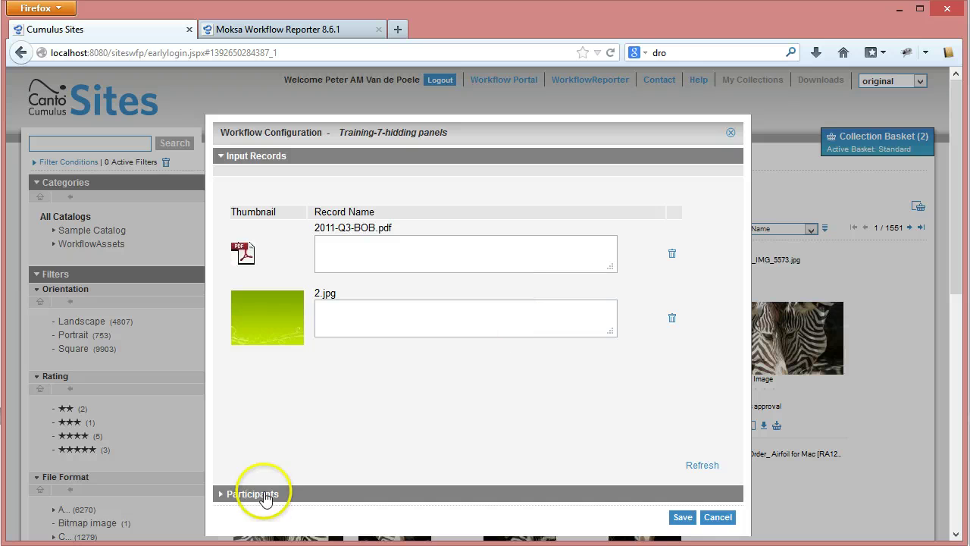
{"action": "left_click", "coordinate": [227, 493]}
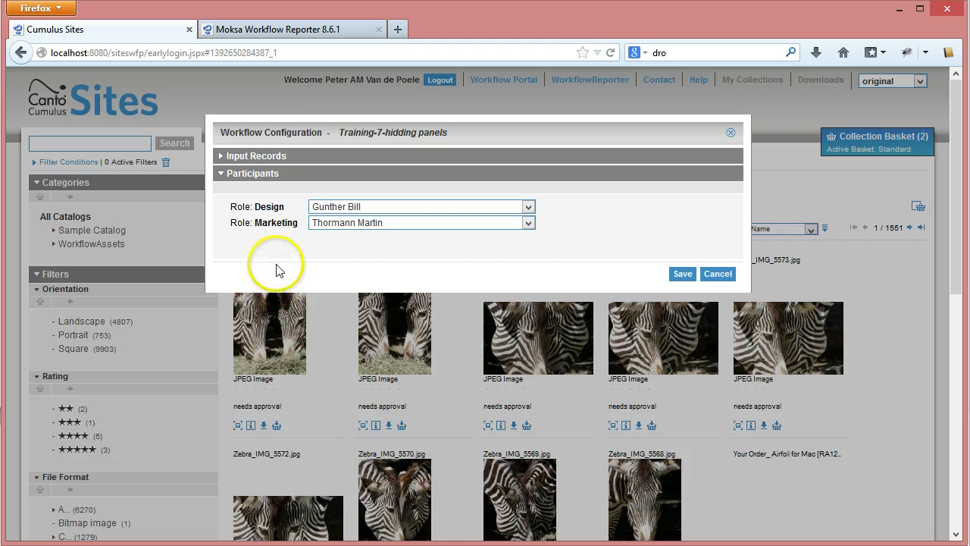
{"action": "left_click", "coordinate": [528, 210]}
{"action": "left_click", "coordinate": [527, 208]}
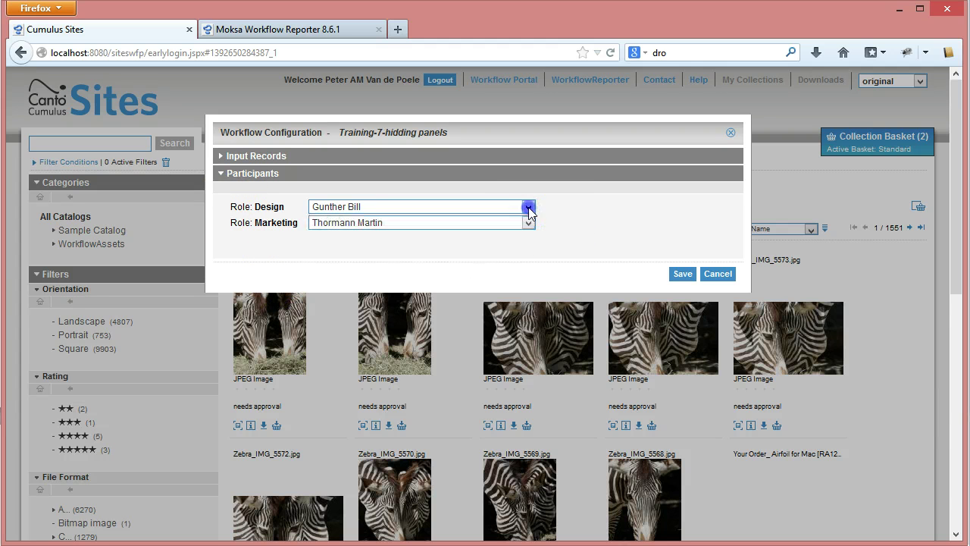